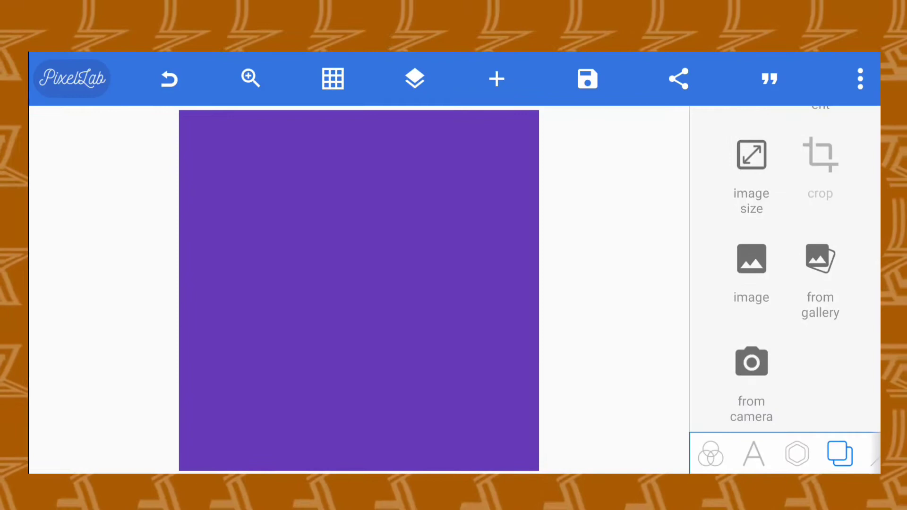
# - Add a plain square rectangle shape with an orange fill and apply it
pyautogui.scroll(2, 784, 269)
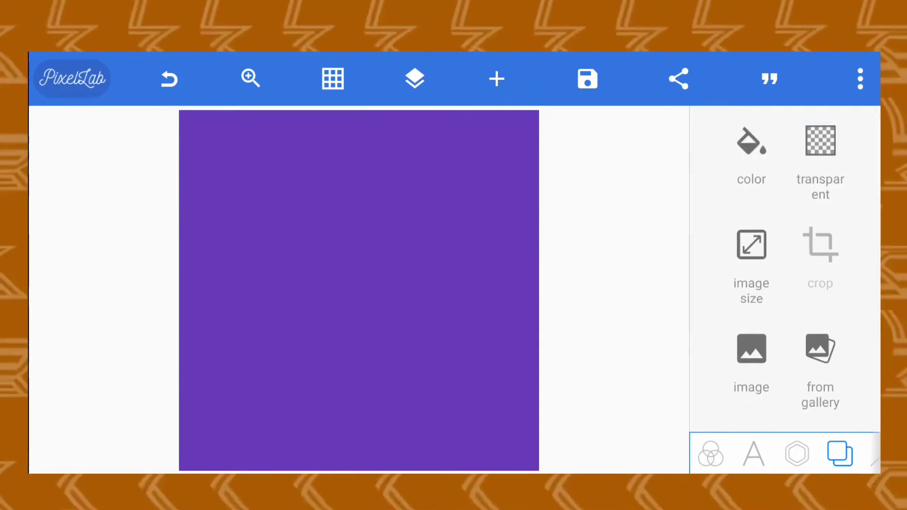
pyautogui.click(797, 454)
pyautogui.click(820, 236)
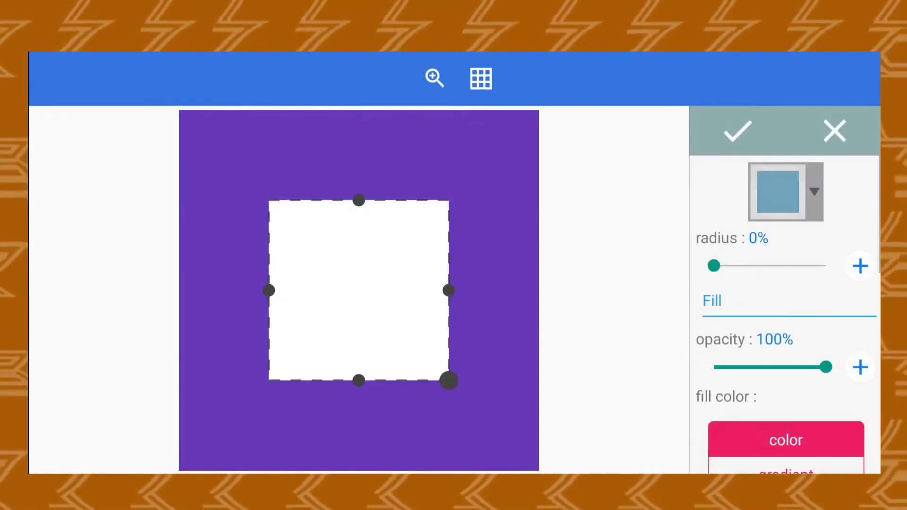
pyautogui.click(786, 191)
pyautogui.click(327, 128)
pyautogui.scroll(-4, 785, 283)
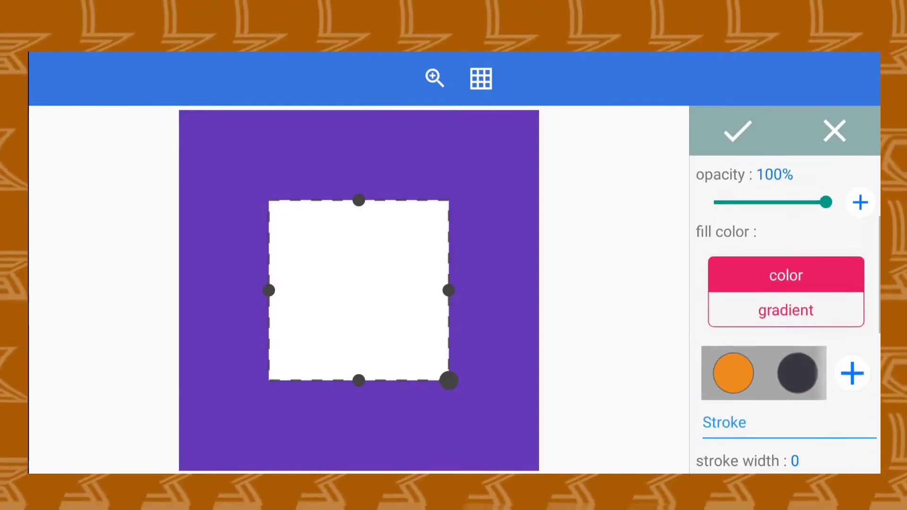
pyautogui.scroll(-2, 785, 283)
pyautogui.click(733, 340)
pyautogui.click(738, 131)
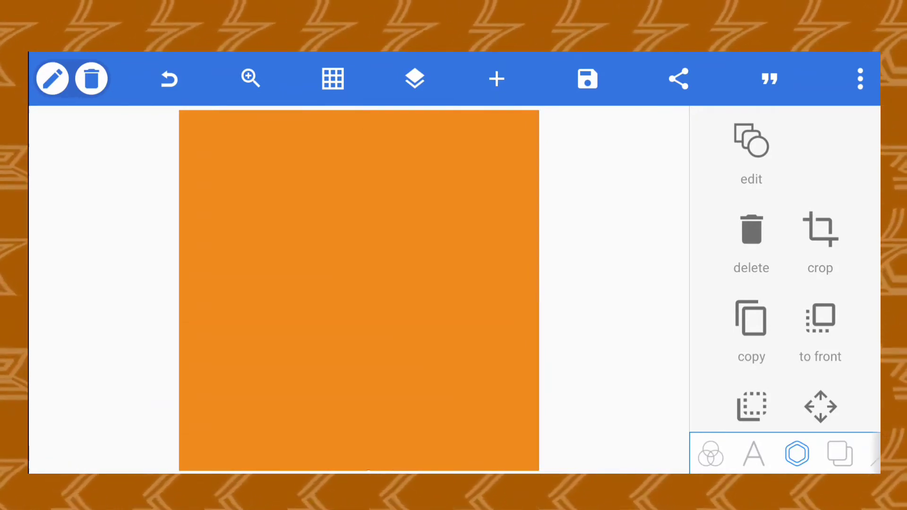
# - Lock the orange square's layer in the Layers list
pyautogui.click(415, 78)
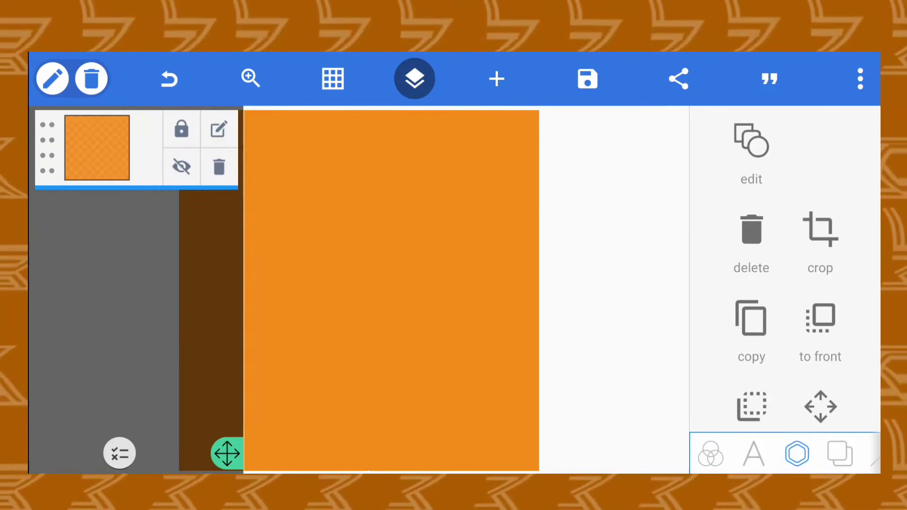
pyautogui.click(414, 78)
pyautogui.click(415, 78)
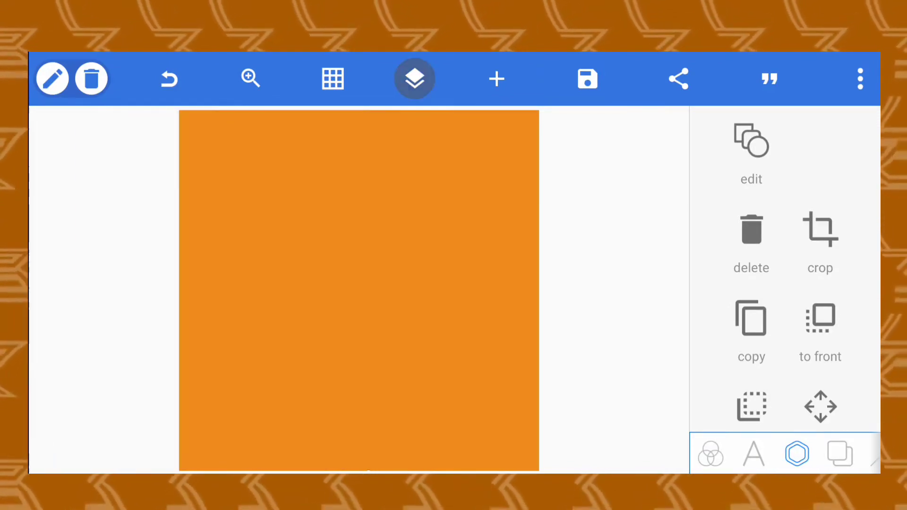
pyautogui.click(181, 129)
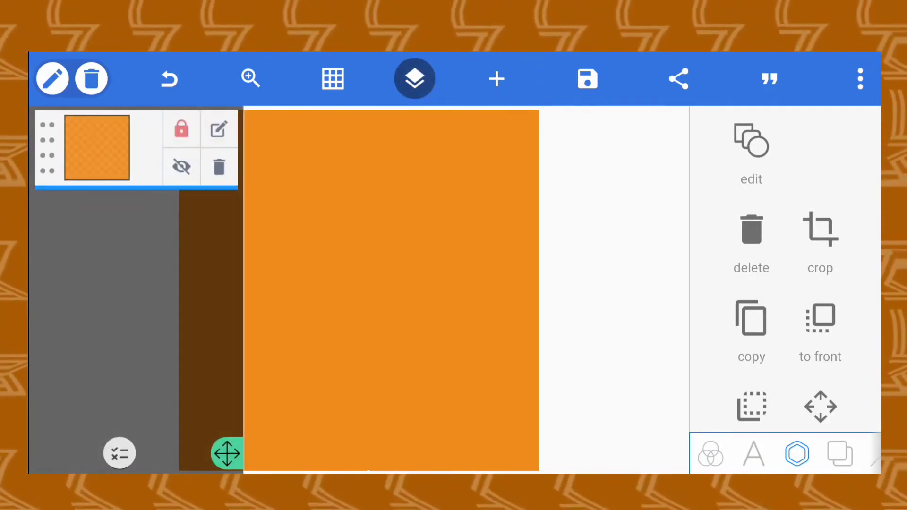
pyautogui.click(414, 78)
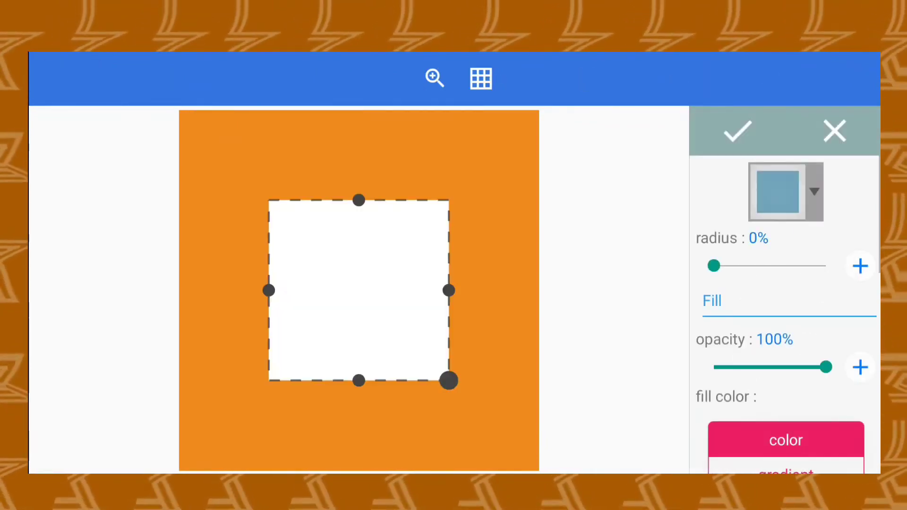
# - Give the new square a pink fill and round its corners fully into a circle
pyautogui.scroll(-2, 784, 307)
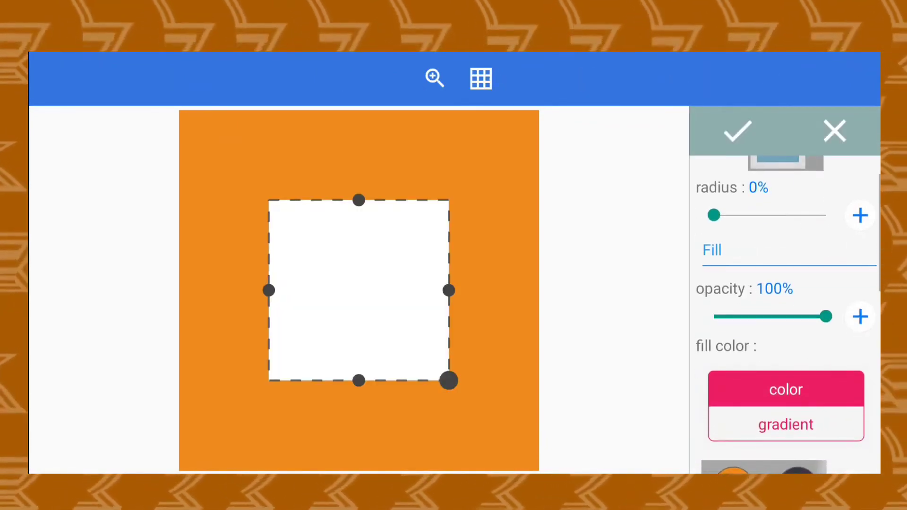
pyautogui.scroll(-5, 784, 307)
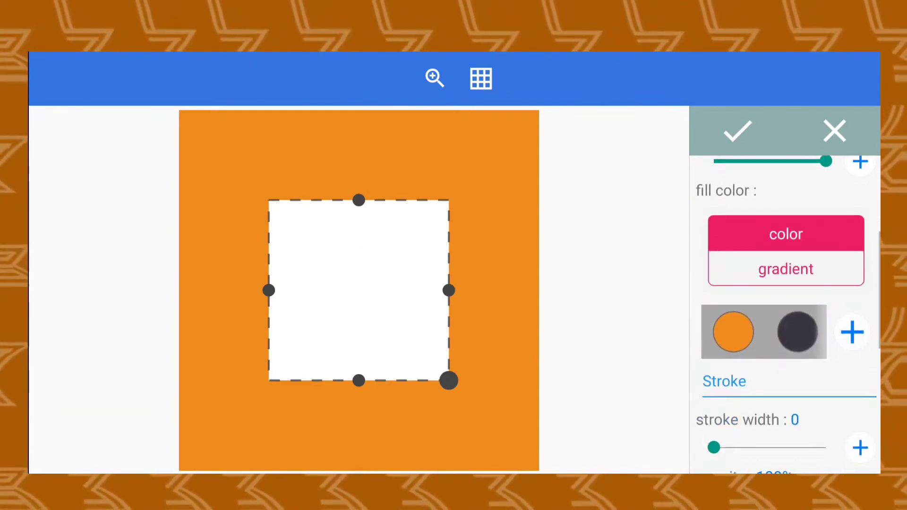
pyautogui.scroll(-2, 784, 307)
pyautogui.click(722, 226)
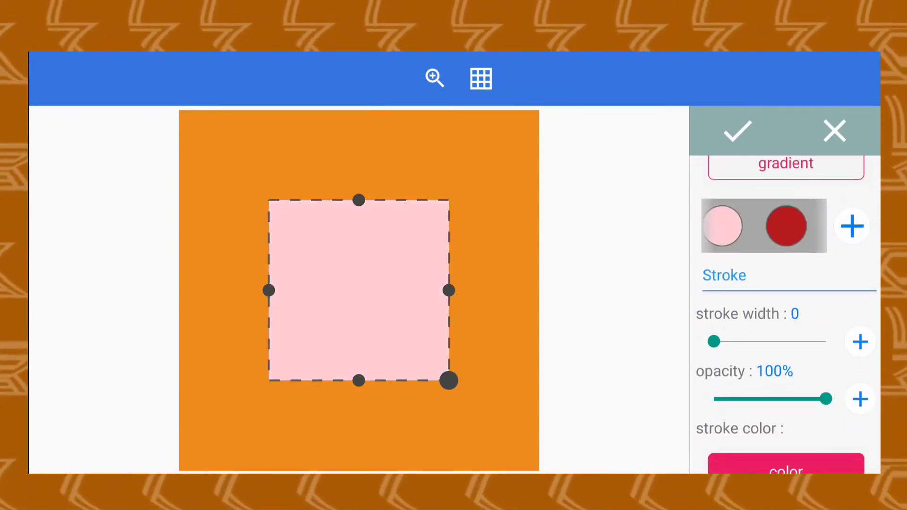
pyautogui.scroll(6, 784, 307)
pyautogui.moveTo(713, 266); pyautogui.dragTo(826, 266)
# - Squash and enlarge the pink circle into a pill, apply it, and tilt it across the lower half
pyautogui.moveTo(359, 200); pyautogui.dragTo(359, 294)
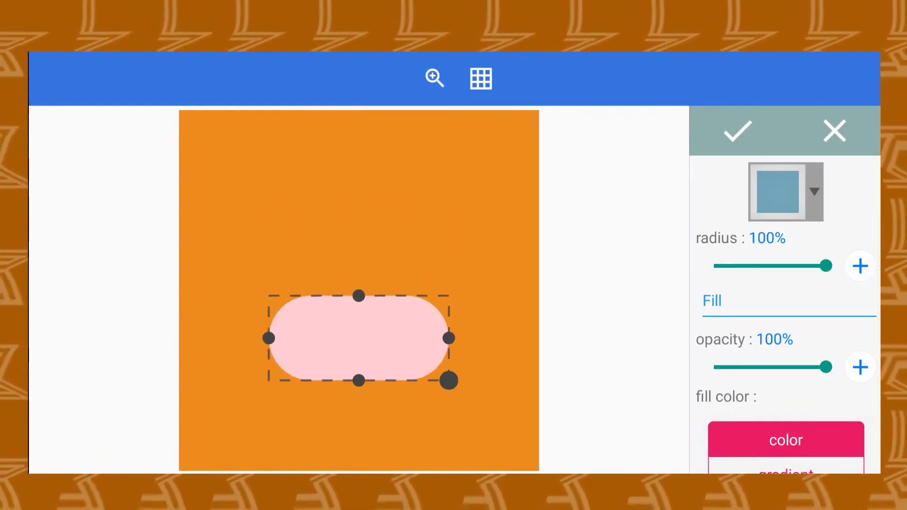
pyautogui.moveTo(359, 338); pyautogui.dragTo(351, 268)
pyautogui.moveTo(443, 310); pyautogui.dragTo(530, 352)
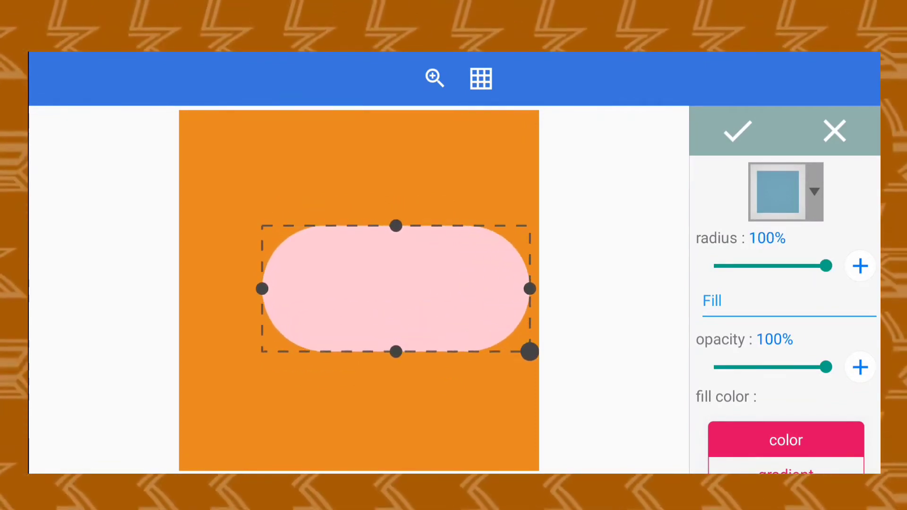
pyautogui.moveTo(396, 288)
pyautogui.mouseDown()
pyautogui.moveTo(347, 289)
pyautogui.moveTo(359, 291)
pyautogui.mouseUp()
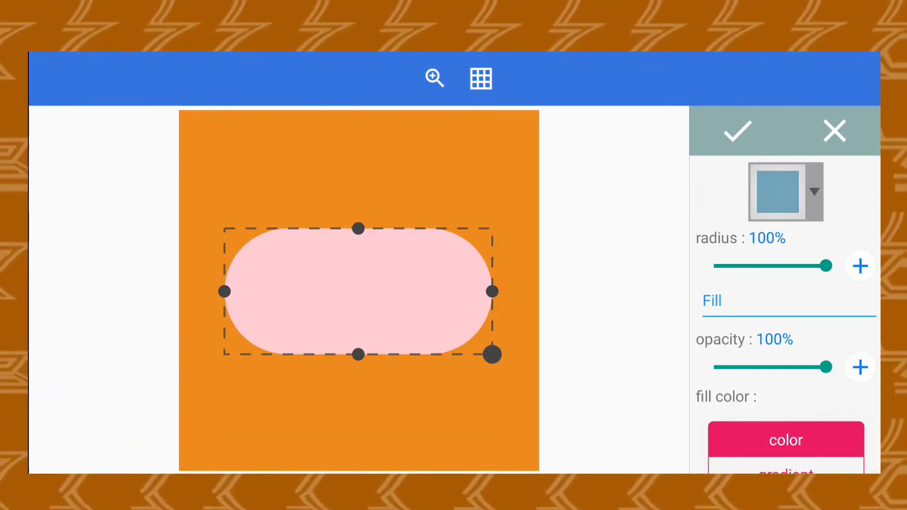
pyautogui.moveTo(492, 355)
pyautogui.mouseDown()
pyautogui.moveTo(502, 376)
pyautogui.moveTo(478, 367)
pyautogui.mouseUp()
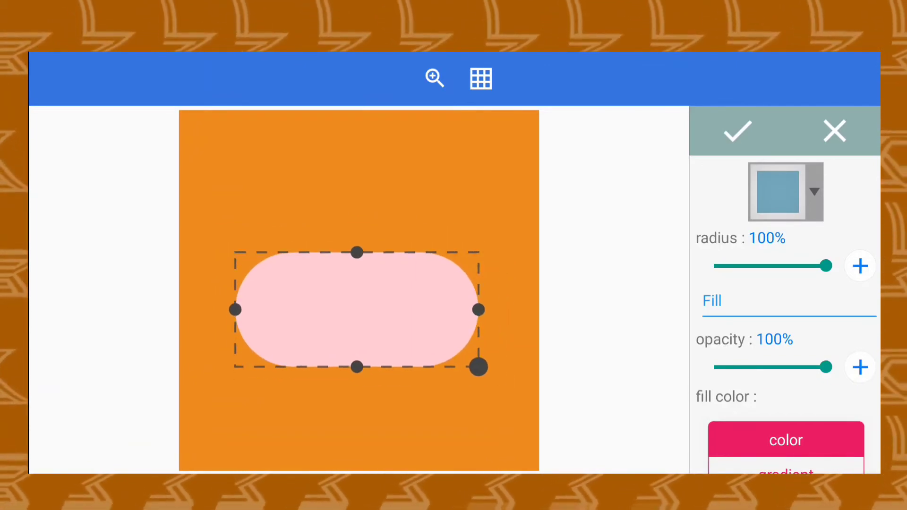
pyautogui.click(737, 130)
pyautogui.moveTo(374, 307)
pyautogui.mouseDown()
pyautogui.moveTo(361, 302)
pyautogui.moveTo(349, 342)
pyautogui.moveTo(363, 342)
pyautogui.mouseUp()
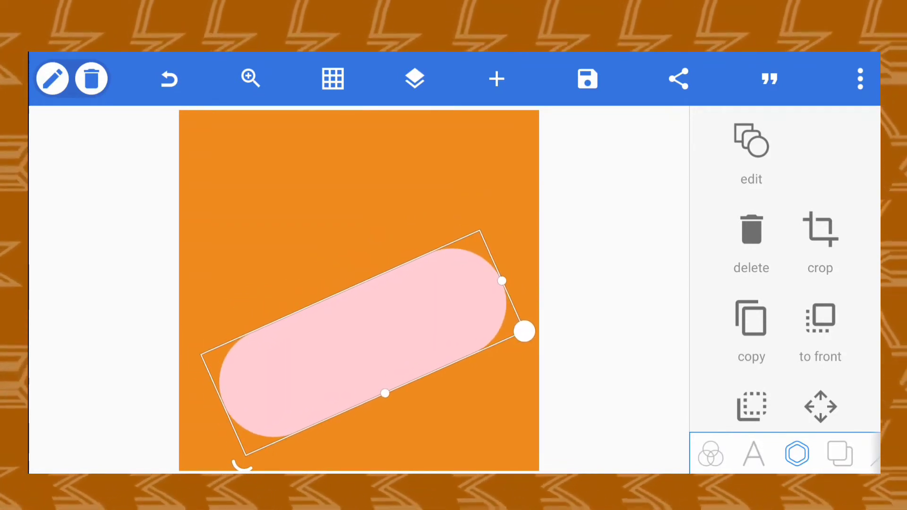
# - Duplicate the pink pill over itself, recolour the copy teal, and enlarge it slightly
pyautogui.moveTo(363, 343); pyautogui.dragTo(356, 331)
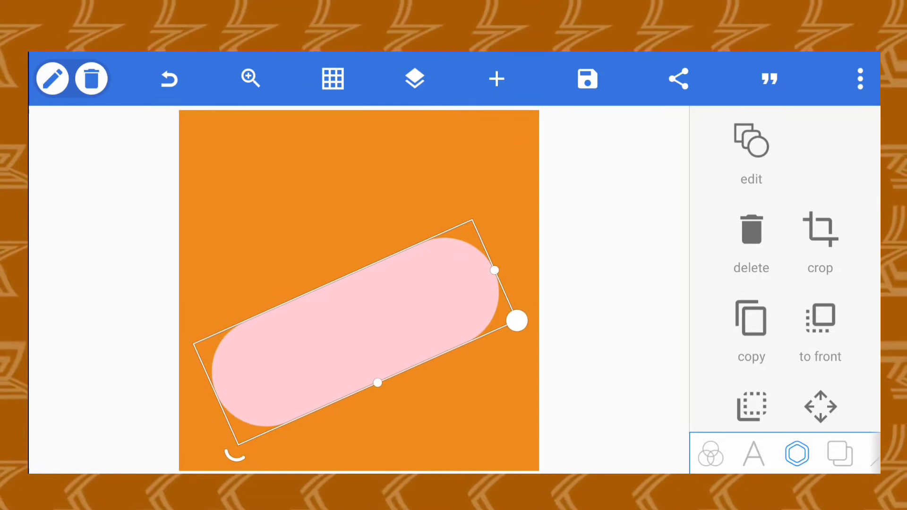
pyautogui.click(751, 326)
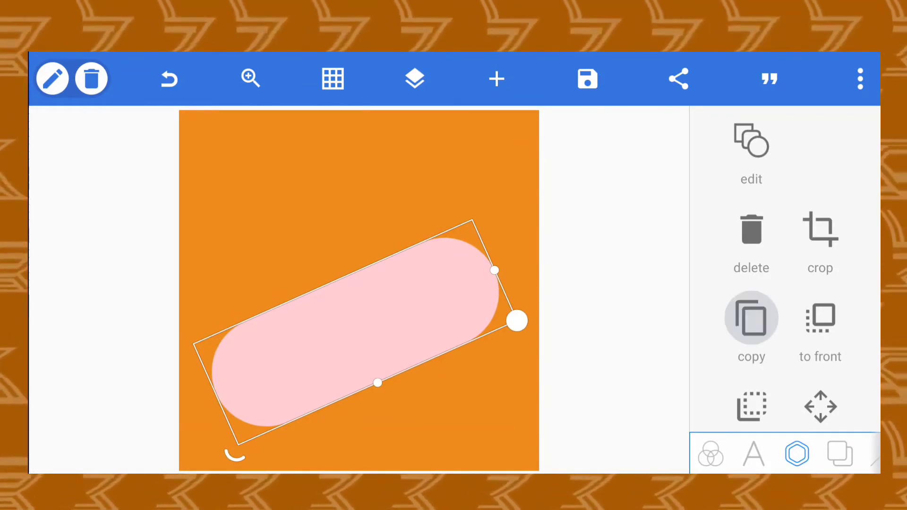
pyautogui.moveTo(330, 164)
pyautogui.mouseDown()
pyautogui.moveTo(326, 246)
pyautogui.moveTo(370, 334)
pyautogui.mouseUp()
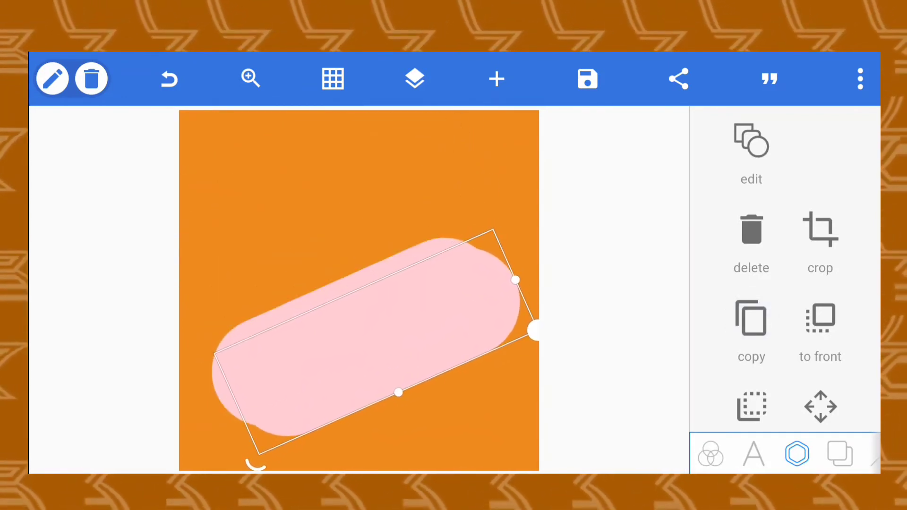
pyautogui.click(751, 141)
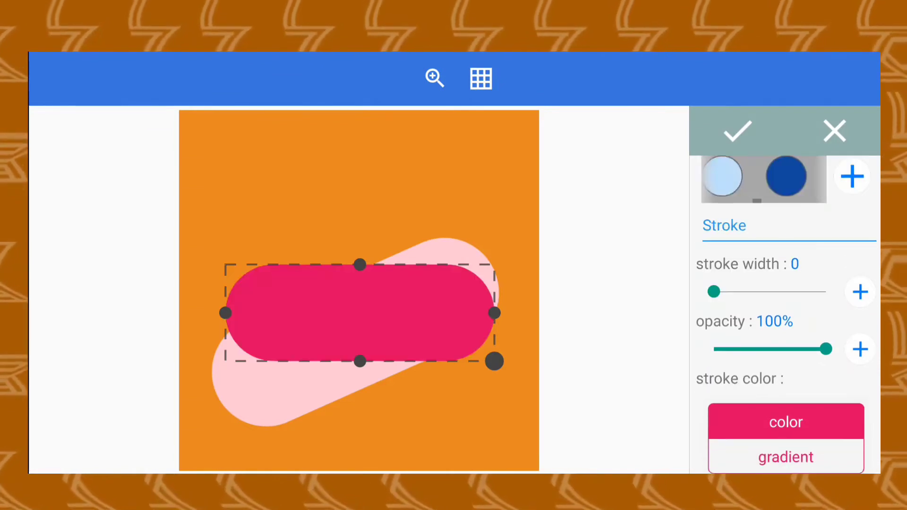
pyautogui.scroll(-3, 784, 330)
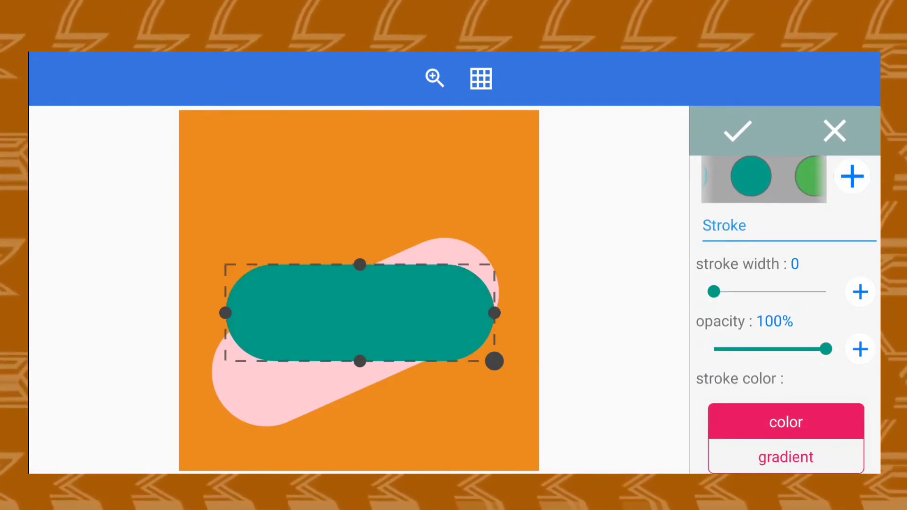
pyautogui.click(738, 131)
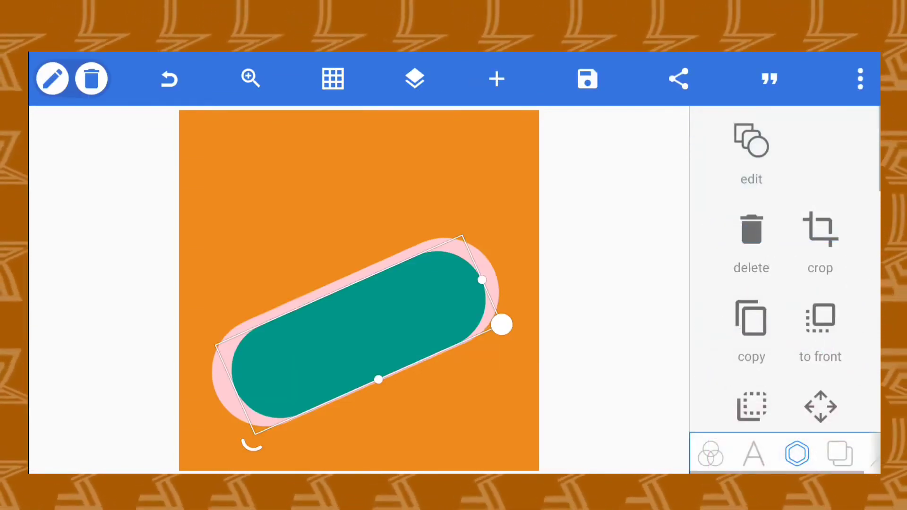
pyautogui.moveTo(359, 330); pyautogui.dragTo(357, 331)
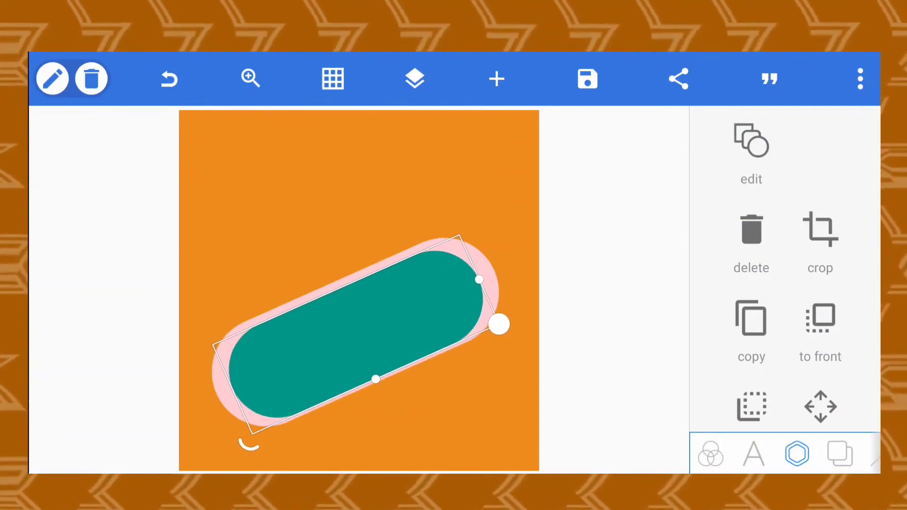
pyautogui.moveTo(499, 325); pyautogui.dragTo(532, 326)
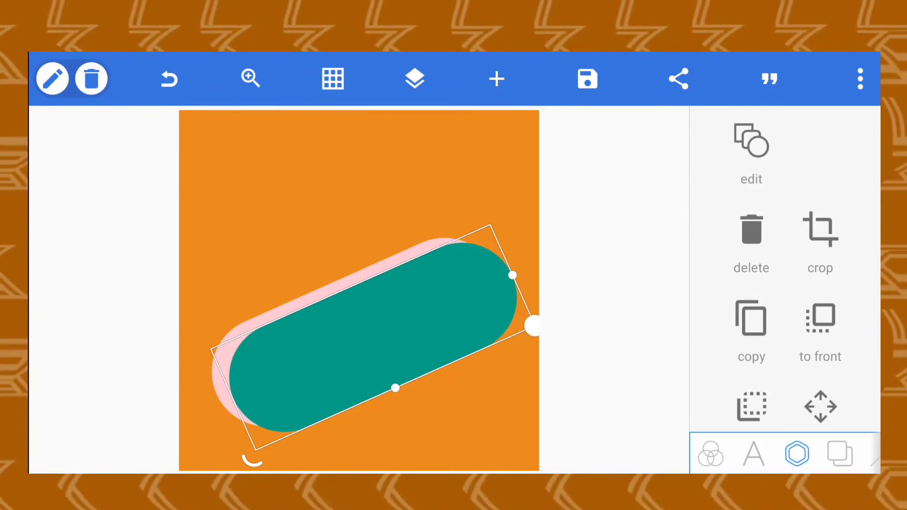
pyautogui.moveTo(370, 337); pyautogui.dragTo(361, 338)
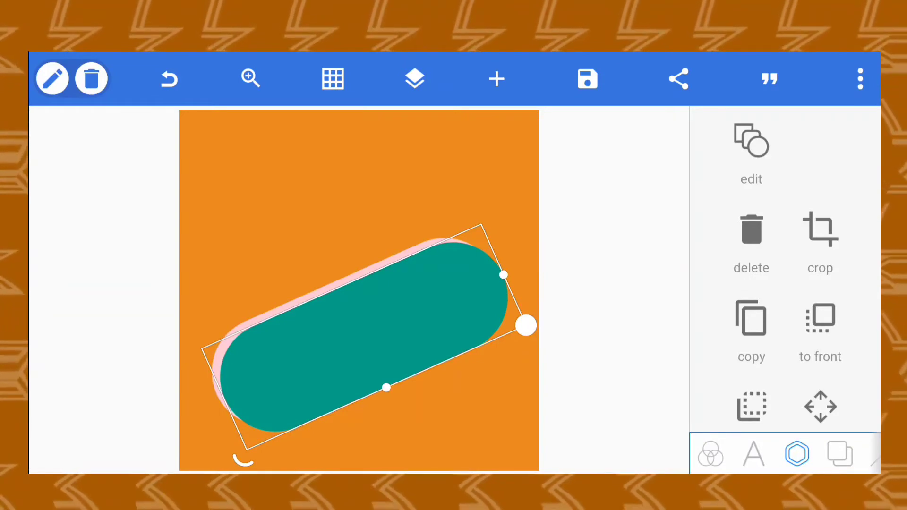
# - Duplicate the teal pill, lay the copy over it, and open the copy's shape settings
pyautogui.click(751, 321)
pyautogui.moveTo(322, 163)
pyautogui.mouseDown()
pyautogui.moveTo(348, 263)
pyautogui.moveTo(386, 340)
pyautogui.mouseUp()
pyautogui.click(751, 142)
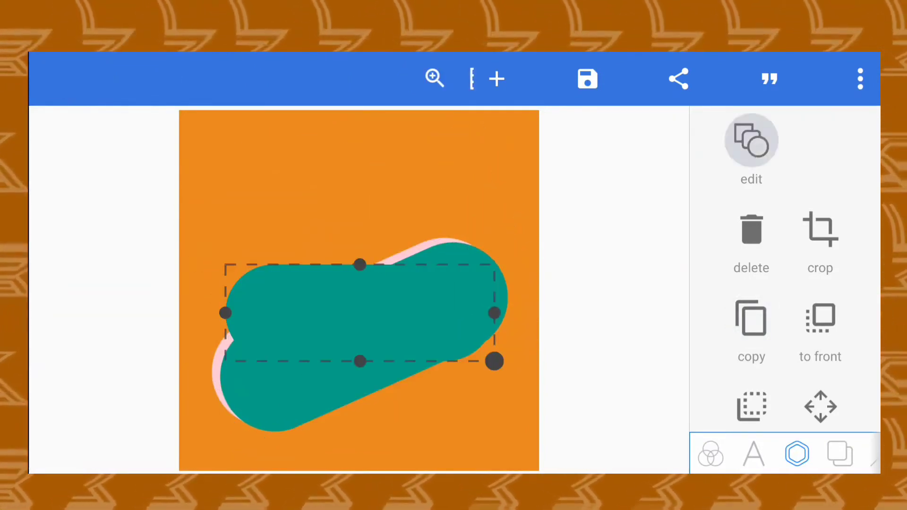
# - Fill the top pill white and enlarge it so a thin teal edge remains, then deselect
pyautogui.scroll(-5, 784, 312)
pyautogui.scroll(-2, 784, 312)
pyautogui.scroll(2, 784, 312)
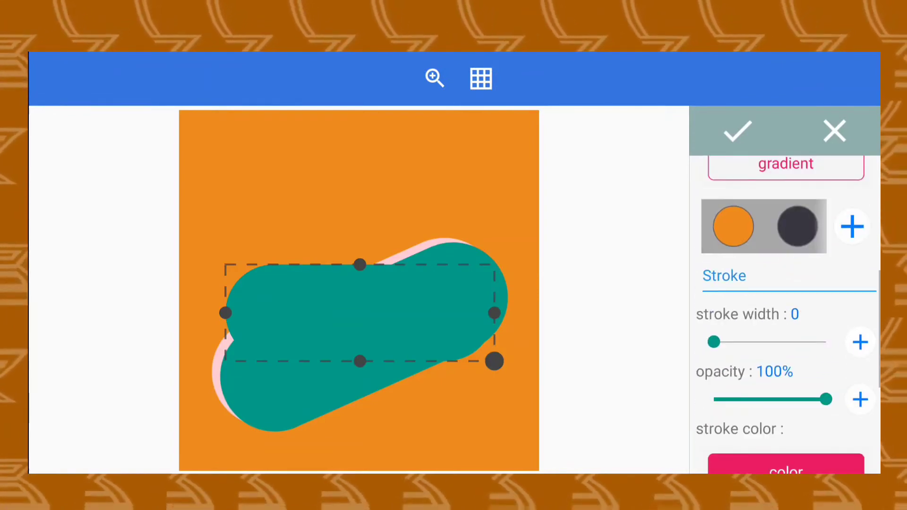
pyautogui.hscroll(2, 764, 227)
pyautogui.click(753, 227)
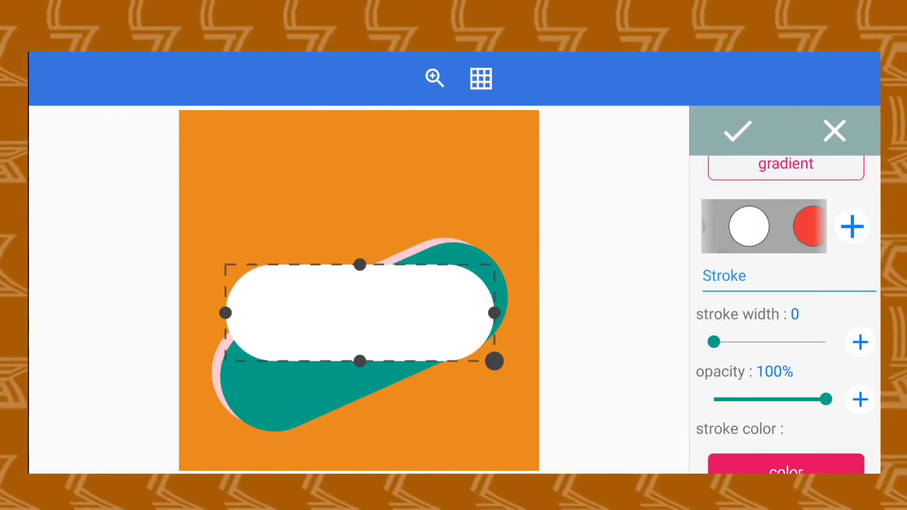
pyautogui.click(738, 131)
pyautogui.moveTo(513, 329)
pyautogui.mouseDown()
pyautogui.moveTo(533, 331)
pyautogui.moveTo(534, 322)
pyautogui.moveTo(528, 330)
pyautogui.mouseUp()
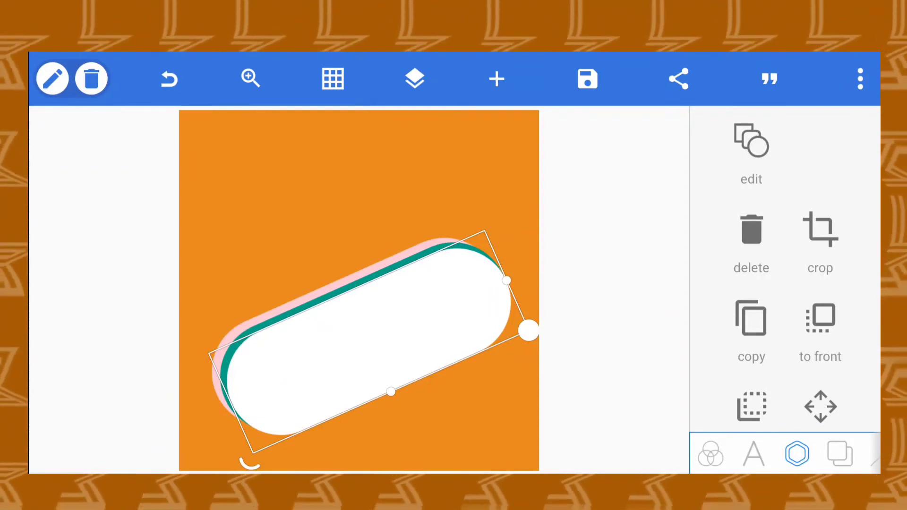
pyautogui.moveTo(528, 330); pyautogui.dragTo(531, 330)
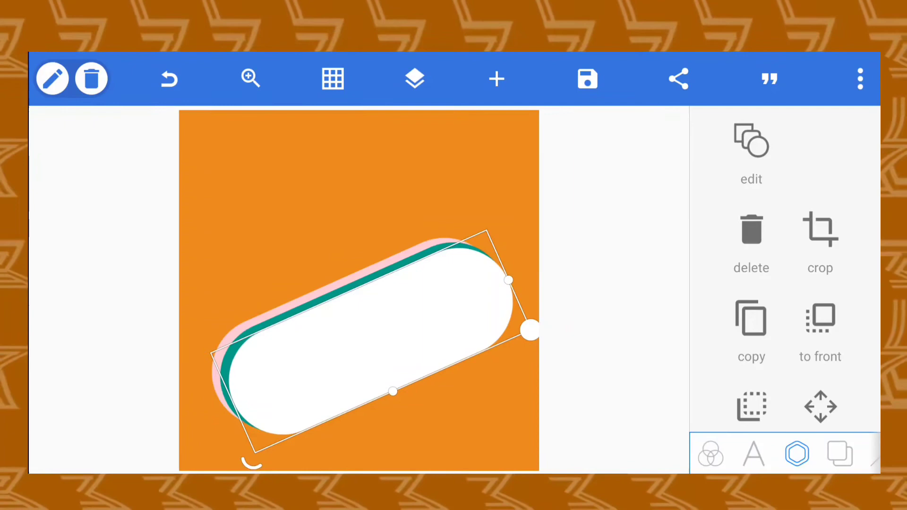
pyautogui.press('Escape')
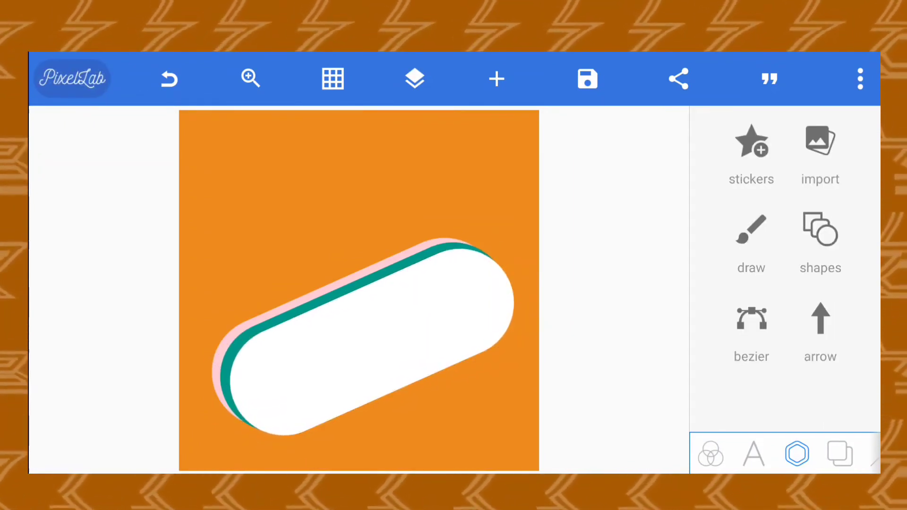
# - Lock the pink and teal pill layers in the Layers list
pyautogui.click(414, 79)
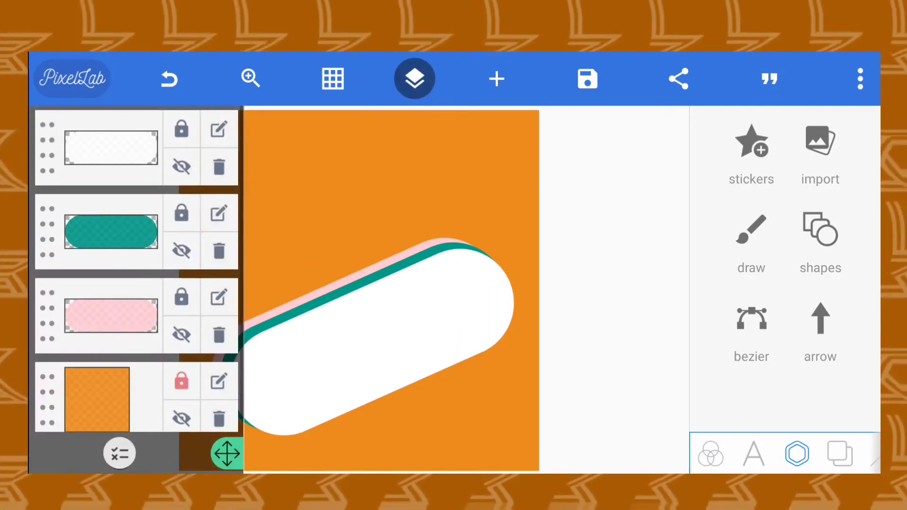
pyautogui.click(181, 297)
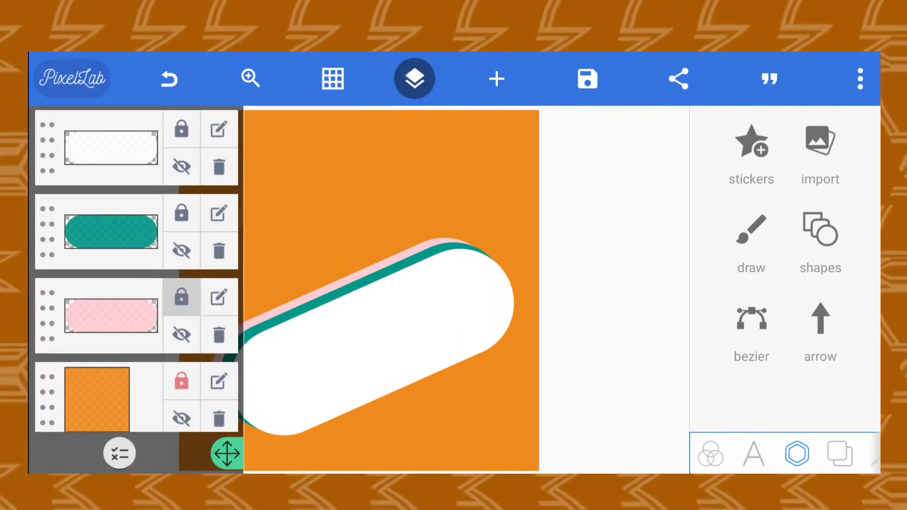
pyautogui.click(181, 213)
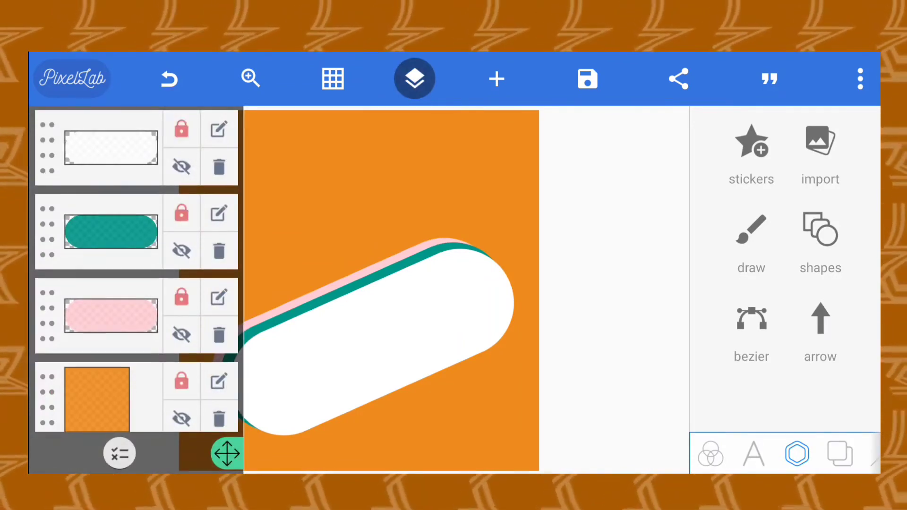
pyautogui.scroll(-1, 137, 269)
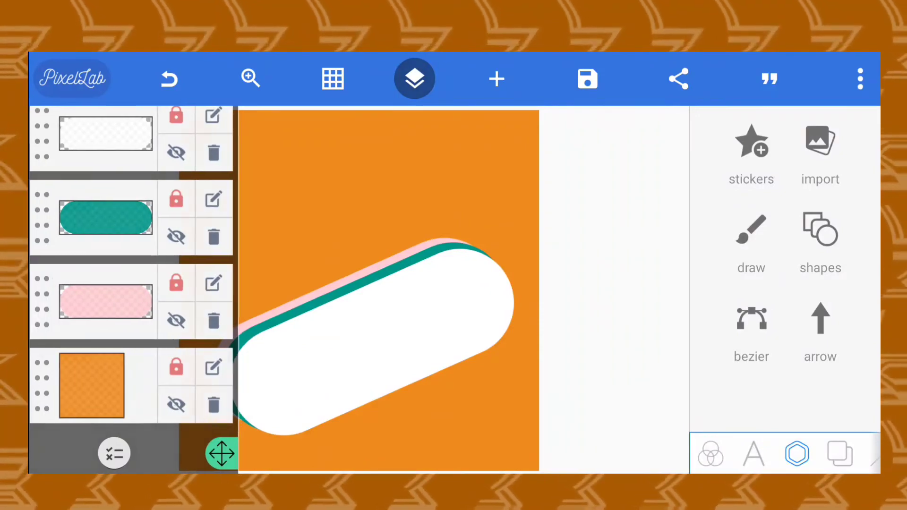
pyautogui.click(415, 78)
pyautogui.click(497, 79)
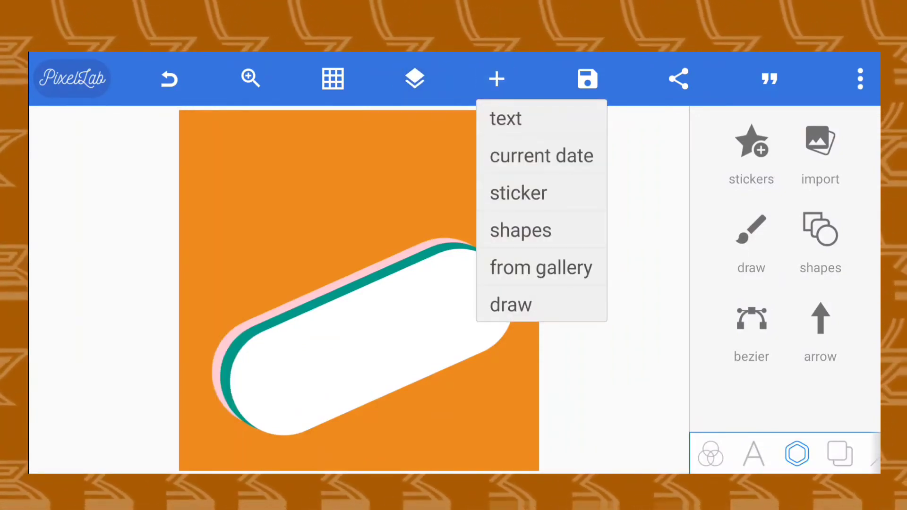
# - Add the cut-out woman photo from the gallery, then move and enlarge it on the canvas
pyautogui.click(496, 78)
pyautogui.click(541, 268)
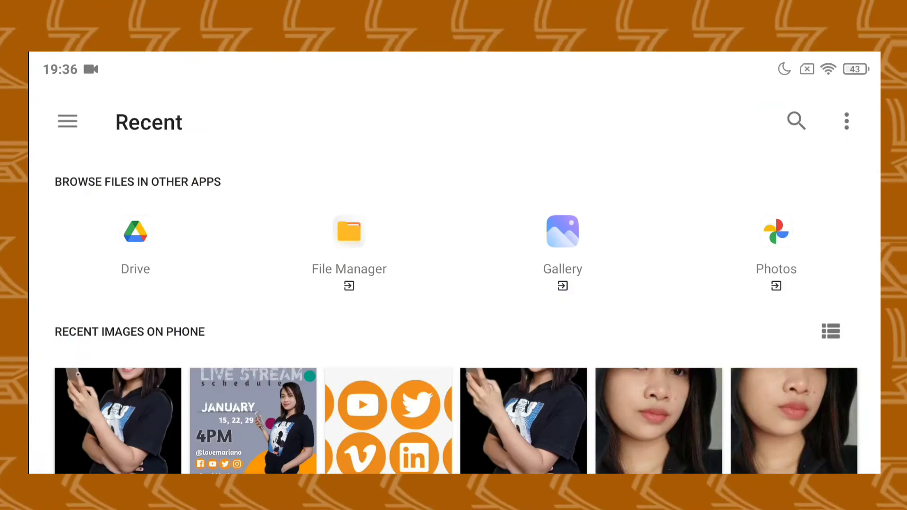
pyautogui.scroll(-5, 454, 331)
pyautogui.click(118, 243)
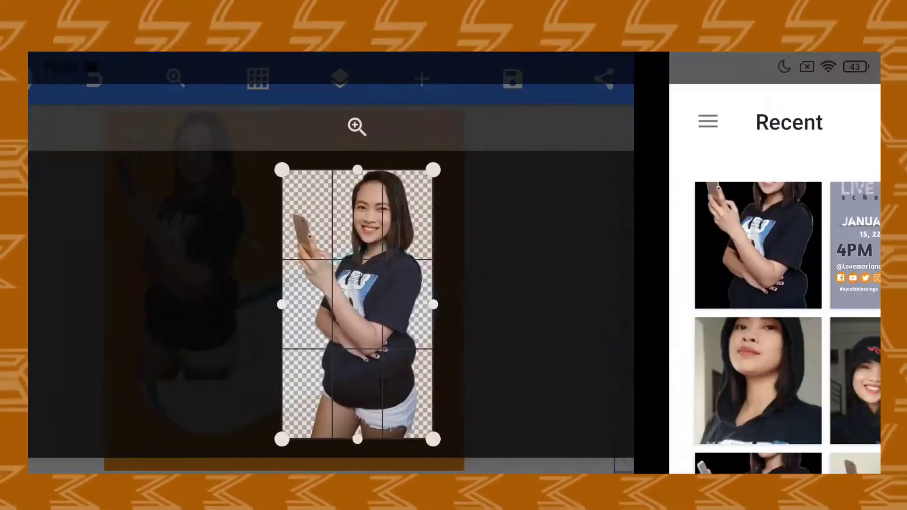
pyautogui.click(841, 419)
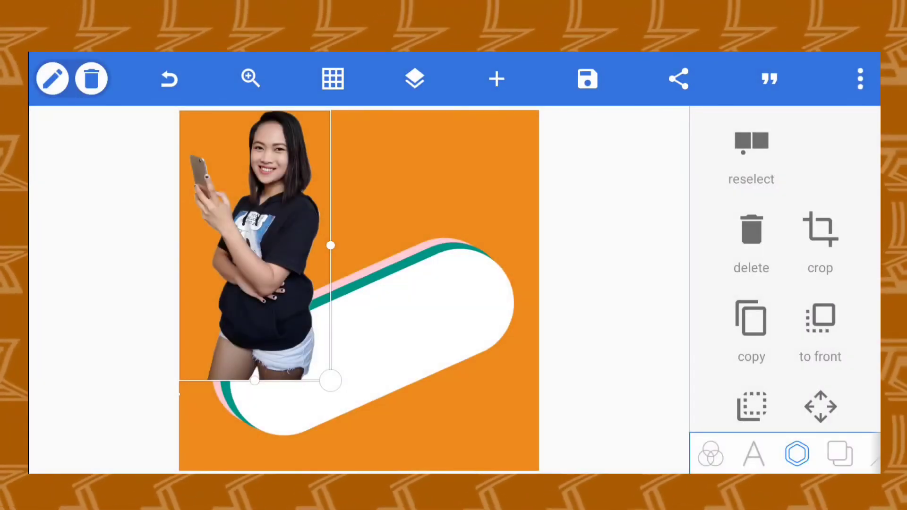
pyautogui.moveTo(255, 246)
pyautogui.mouseDown()
pyautogui.moveTo(383, 277)
pyautogui.moveTo(372, 286)
pyautogui.mouseUp()
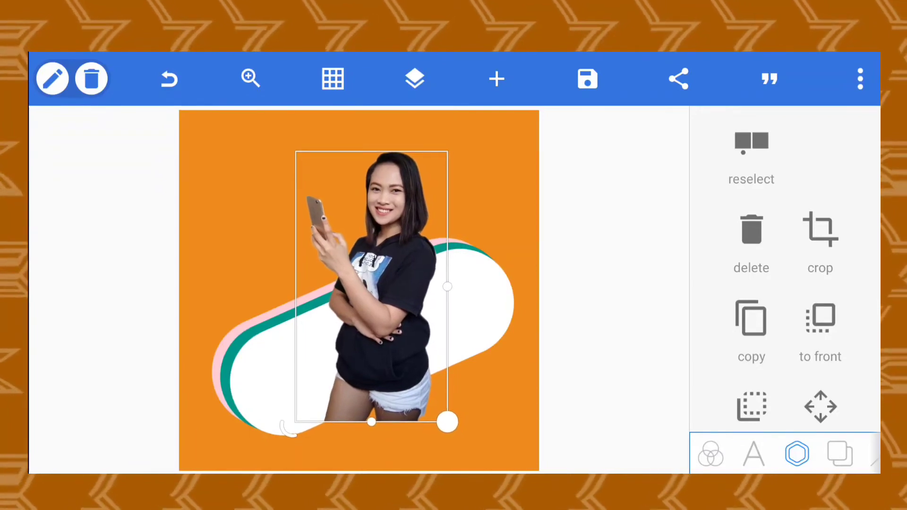
pyautogui.moveTo(447, 422); pyautogui.dragTo(462, 447)
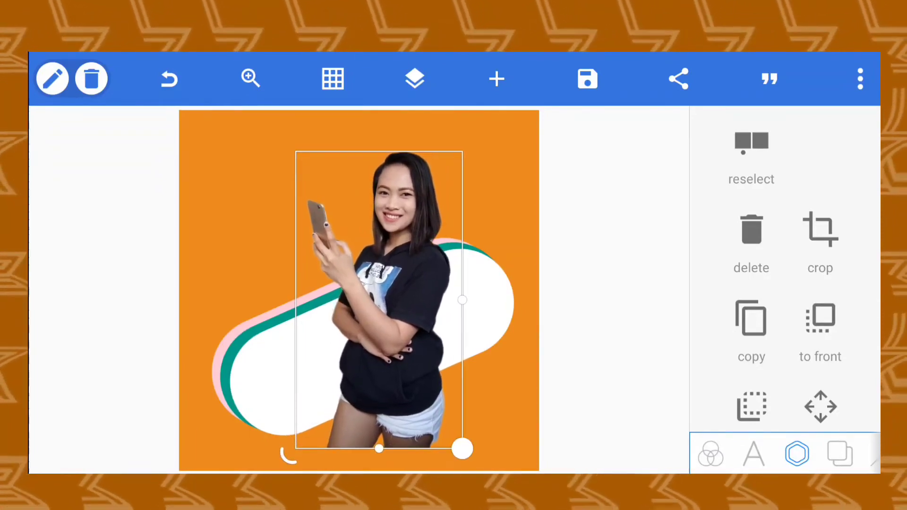
pyautogui.moveTo(374, 293)
pyautogui.mouseDown()
pyautogui.moveTo(363, 256)
pyautogui.moveTo(359, 300)
pyautogui.moveTo(357, 282)
pyautogui.mouseUp()
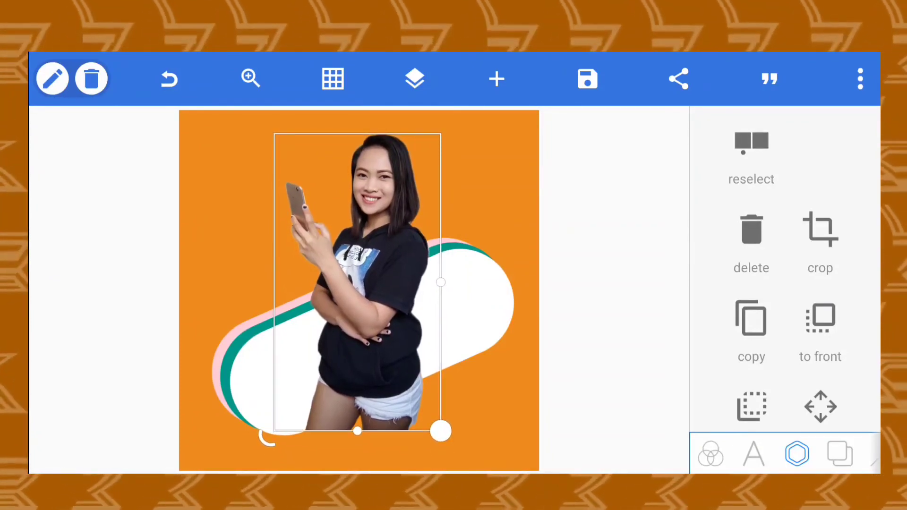
# - Centre the woman's photo horizontally and vertically on the canvas, then deselect it
pyautogui.scroll(-3, 784, 274)
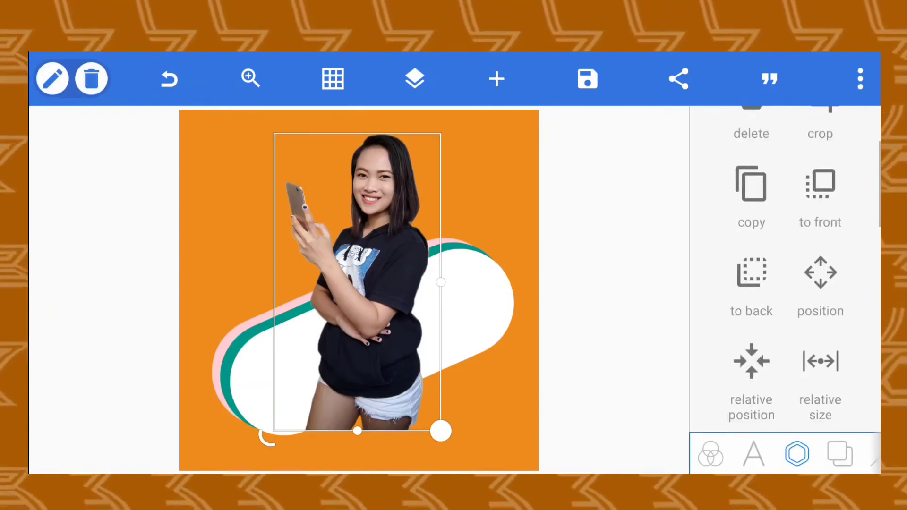
pyautogui.scroll(-2, 784, 283)
pyautogui.click(820, 175)
pyautogui.click(791, 197)
pyautogui.click(791, 257)
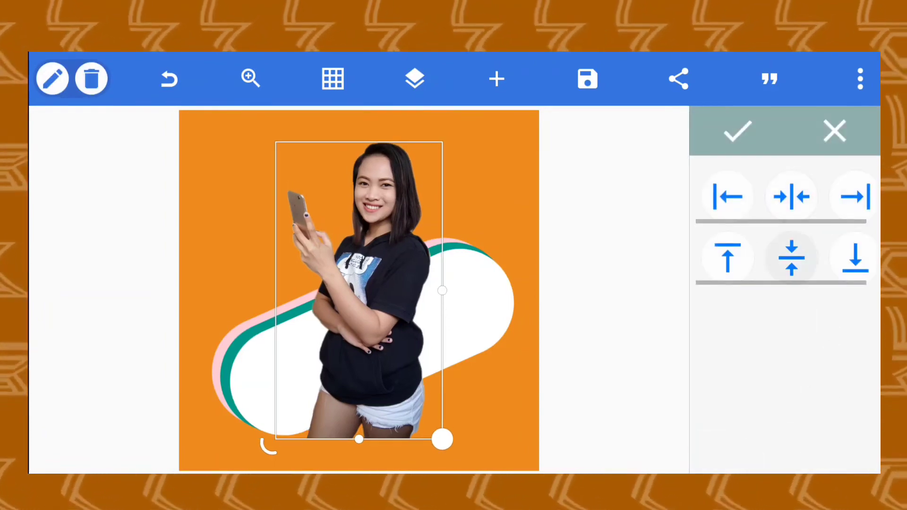
pyautogui.click(792, 197)
pyautogui.click(792, 197)
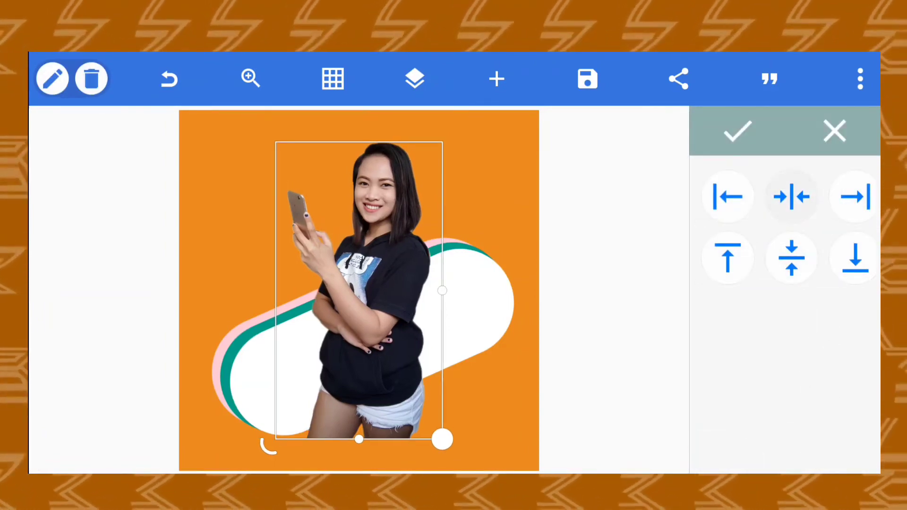
pyautogui.click(737, 131)
pyautogui.press('Escape')
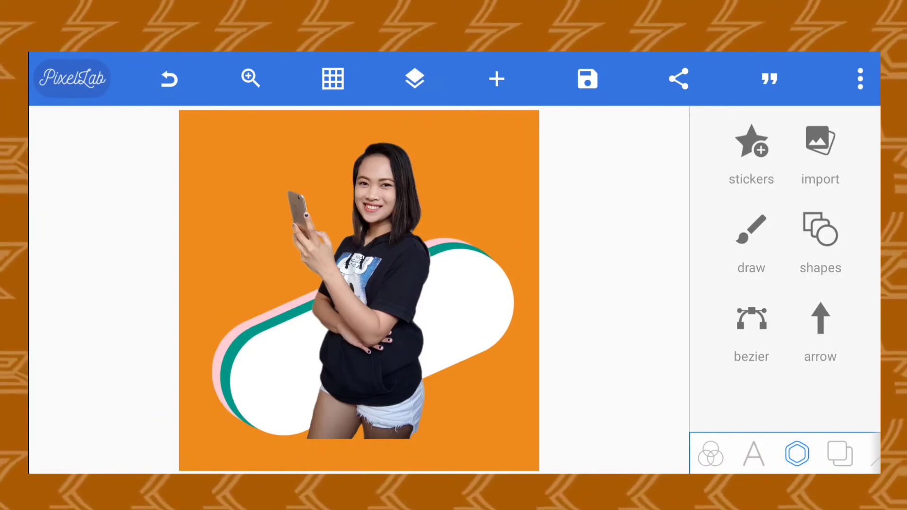
# - Multi-select the orange square and pill shape layers and merge them into one layer
pyautogui.click(359, 290)
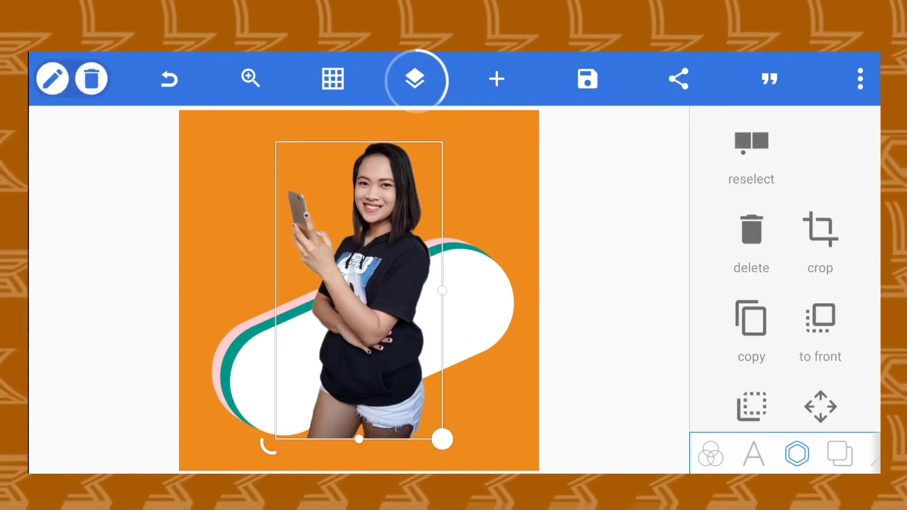
pyautogui.click(415, 80)
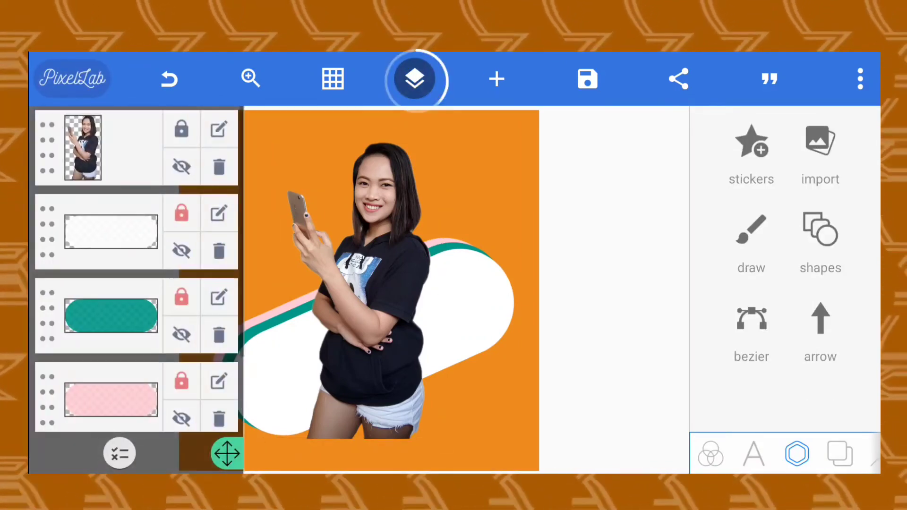
pyautogui.click(119, 453)
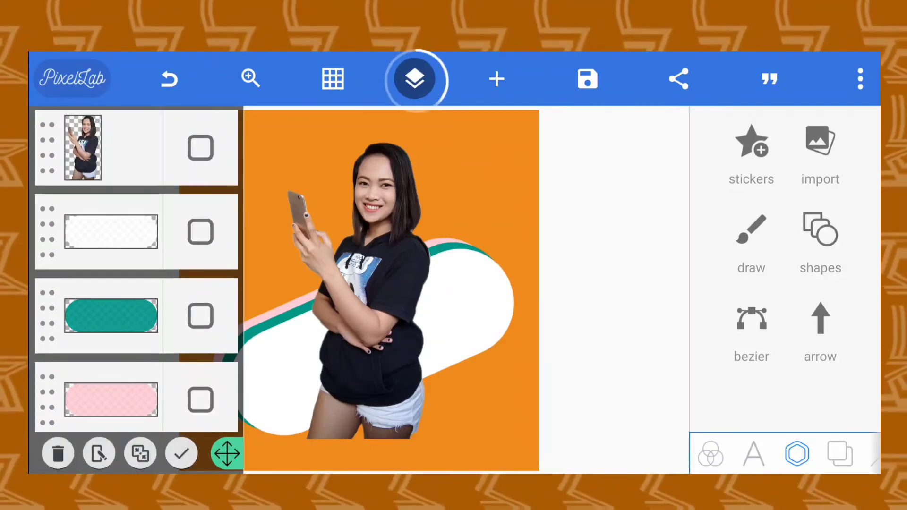
pyautogui.scroll(-2, 137, 269)
pyautogui.click(200, 300)
pyautogui.click(200, 384)
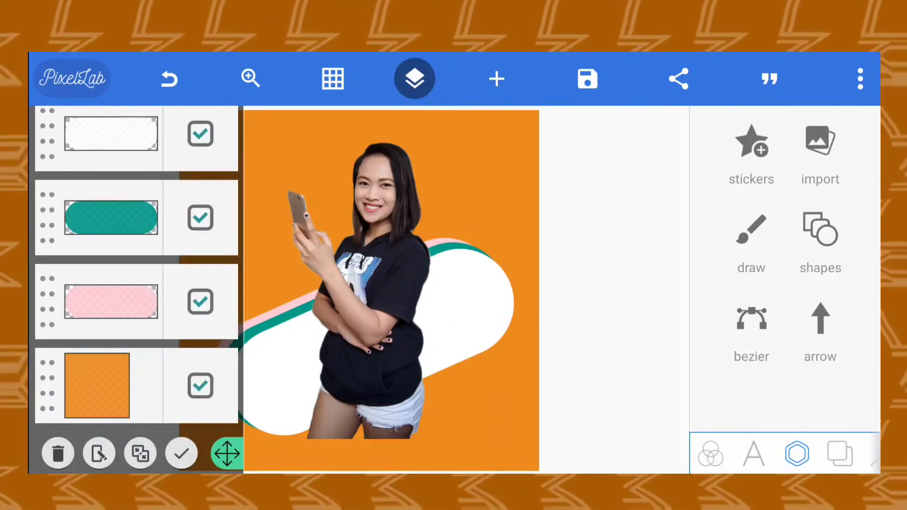
pyautogui.scroll(2, 137, 269)
pyautogui.click(140, 454)
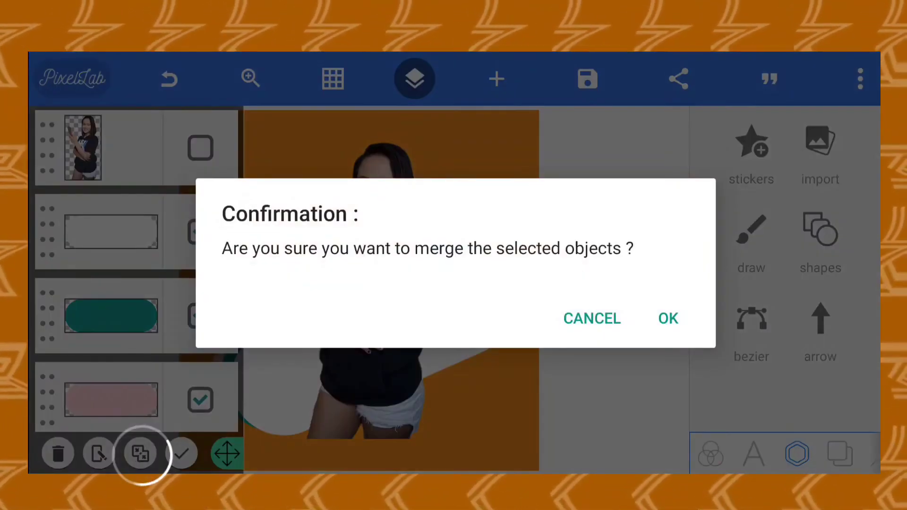
pyautogui.click(668, 319)
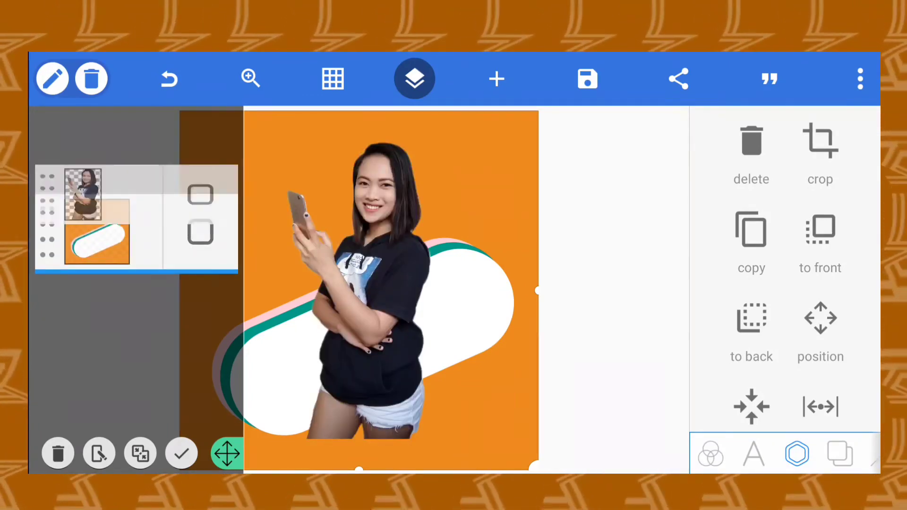
# - Move the merged shape layer above the woman in the layer stack
pyautogui.moveTo(47, 232); pyautogui.dragTo(47, 146)
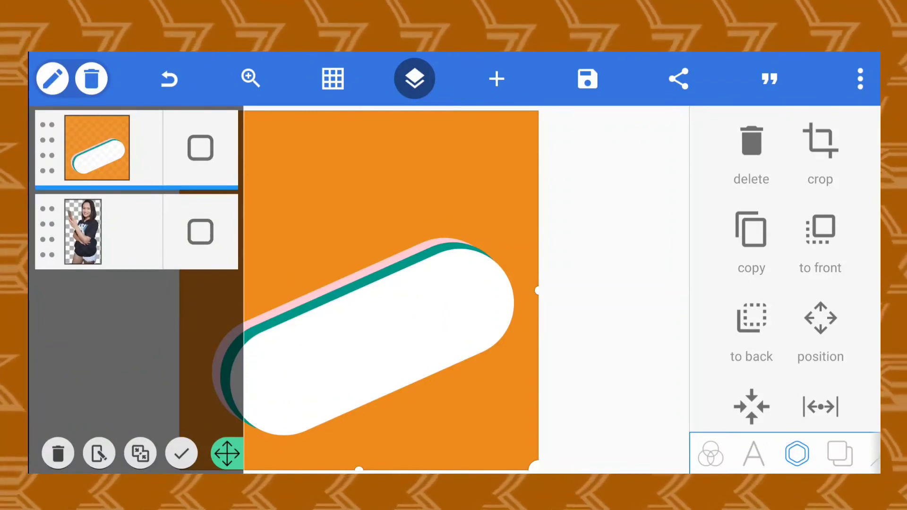
pyautogui.click(182, 454)
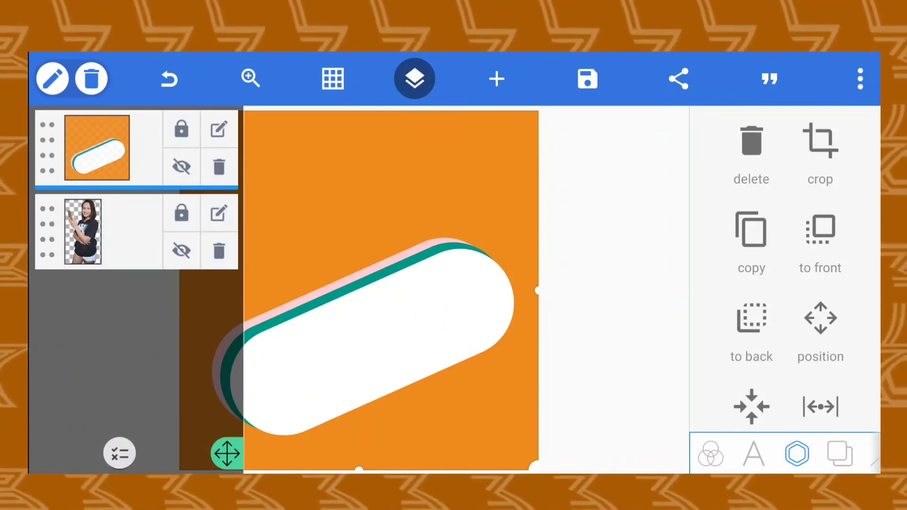
pyautogui.scroll(-10, 785, 270)
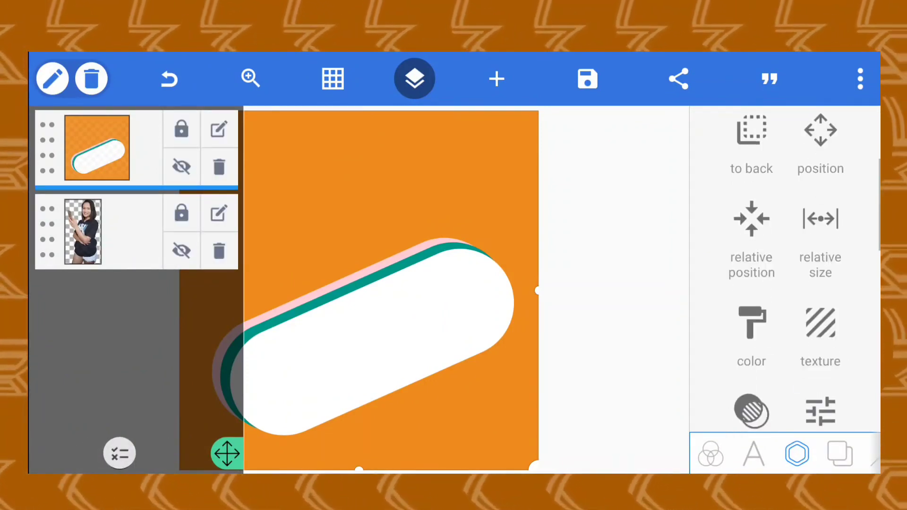
pyautogui.scroll(-2, 785, 269)
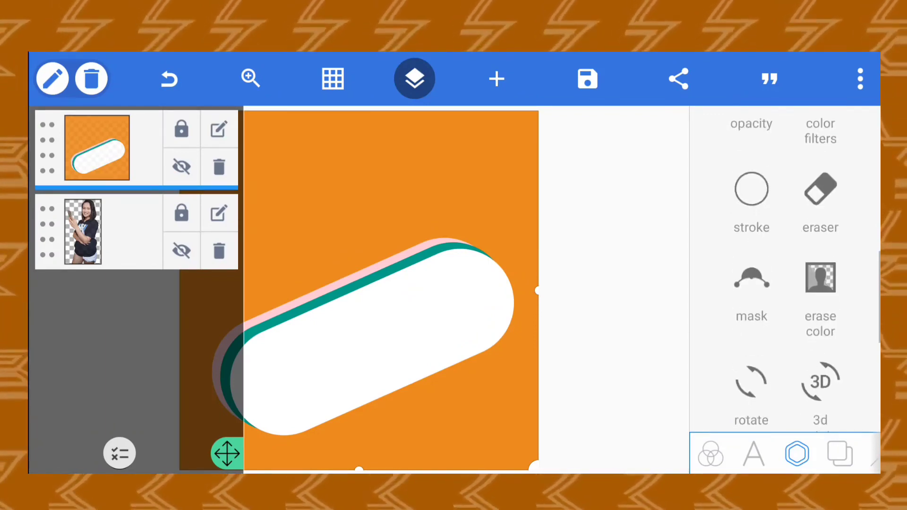
pyautogui.scroll(-3, 785, 269)
# - Erase the white colour from the merged layer so the woman shows through the pill
pyautogui.click(751, 134)
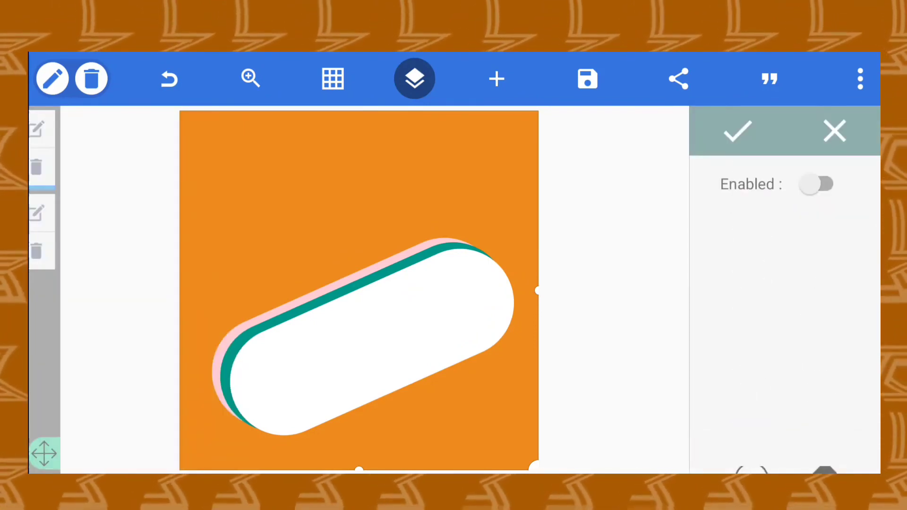
pyautogui.click(817, 184)
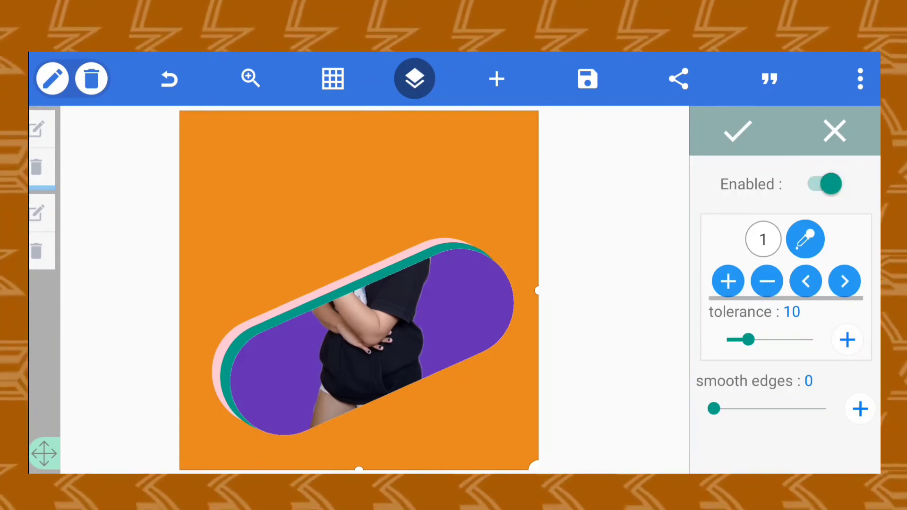
pyautogui.click(738, 130)
pyautogui.scroll(3, 786, 269)
pyautogui.scroll(3, 786, 269)
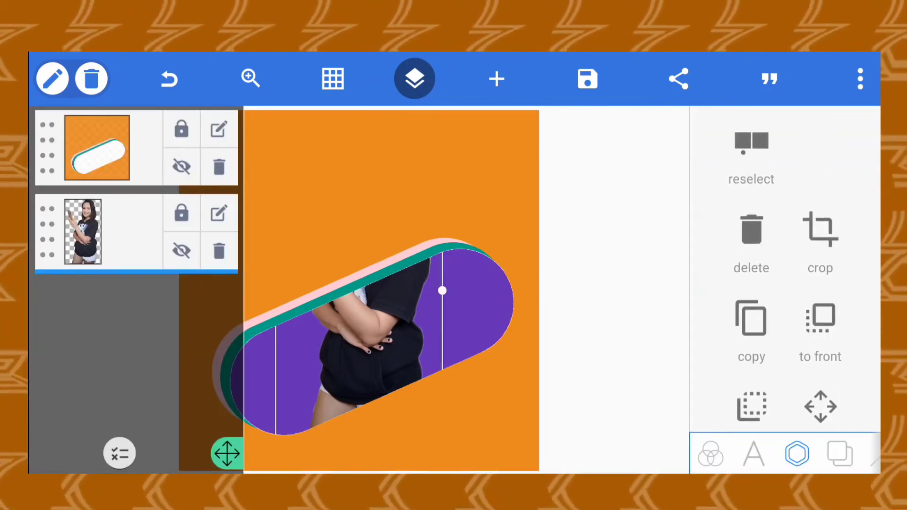
# - Duplicate the woman's photo layer and centre the copy horizontally and vertically
pyautogui.click(751, 319)
pyautogui.click(414, 78)
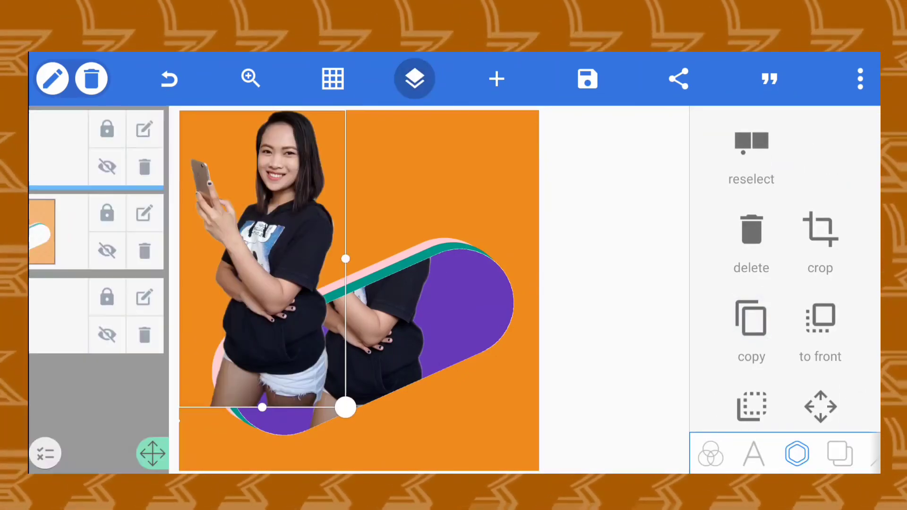
pyautogui.moveTo(279, 258); pyautogui.dragTo(388, 298)
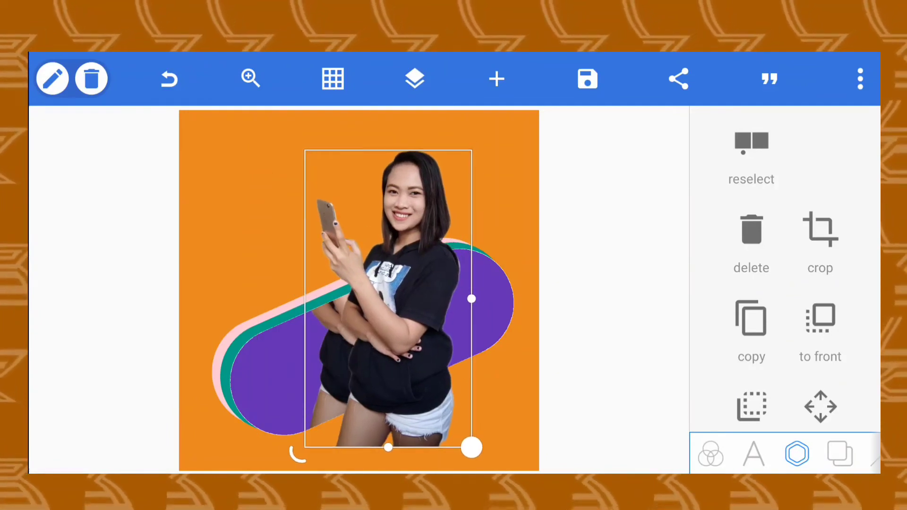
pyautogui.scroll(-2, 785, 270)
pyautogui.scroll(-3, 785, 269)
pyautogui.click(820, 142)
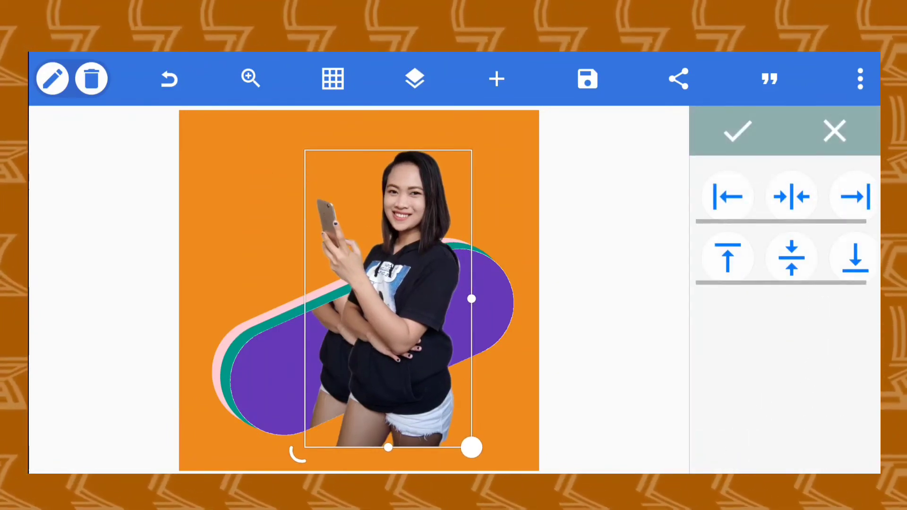
pyautogui.click(792, 196)
pyautogui.click(792, 258)
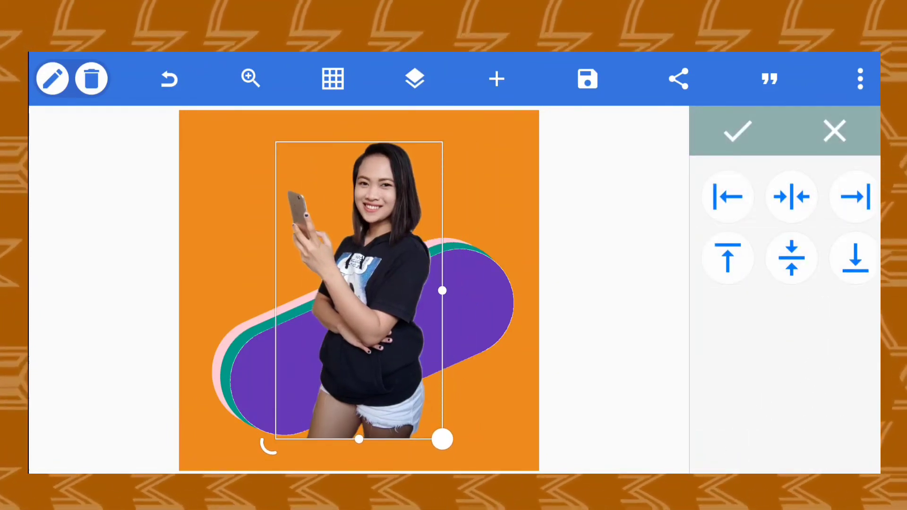
pyautogui.click(738, 131)
# - With an enlarged eraser brush, erase the copy's lower body below the pill edge
pyautogui.scroll(-1, 785, 284)
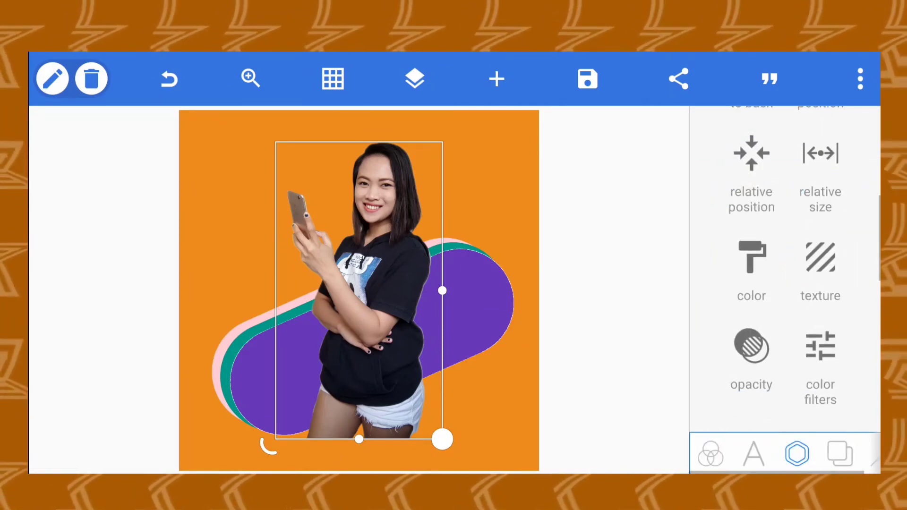
pyautogui.scroll(3, 785, 269)
pyautogui.scroll(2, 785, 269)
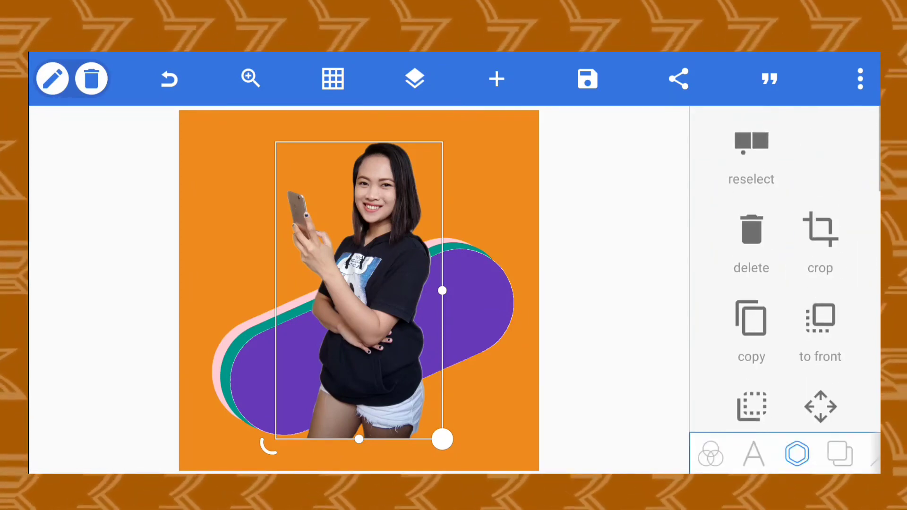
pyautogui.scroll(-3, 785, 270)
pyautogui.scroll(-3, 785, 283)
pyautogui.scroll(-2, 785, 284)
pyautogui.click(820, 227)
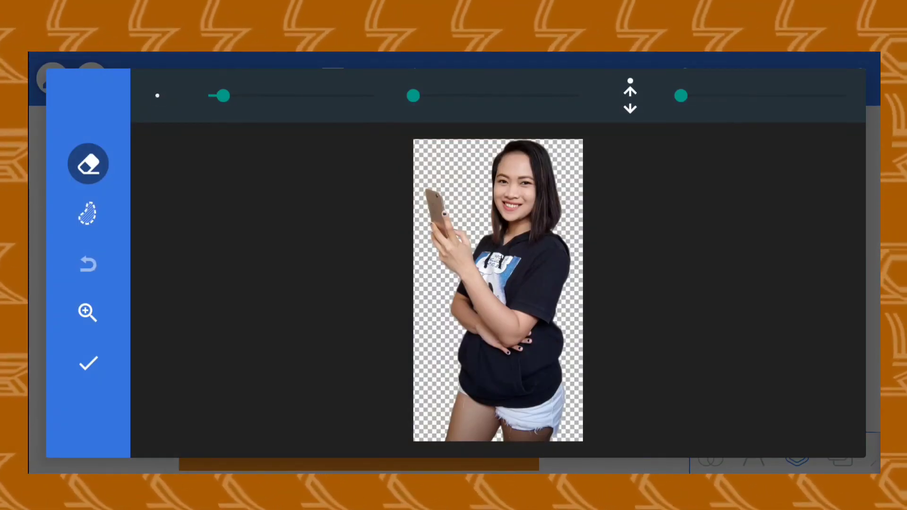
pyautogui.moveTo(223, 96); pyautogui.dragTo(335, 96)
pyautogui.moveTo(461, 375)
pyautogui.mouseDown()
pyautogui.moveTo(581, 338)
pyautogui.moveTo(583, 370)
pyautogui.mouseUp()
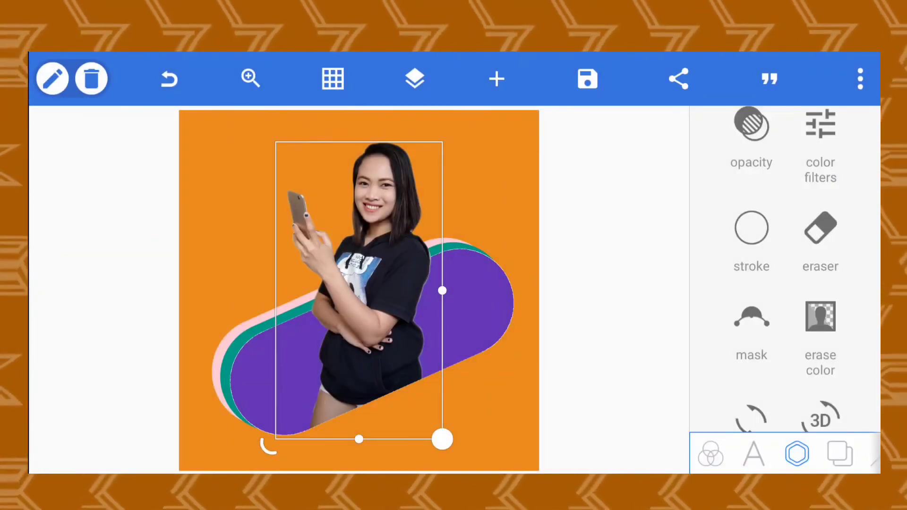
# - Select the purple pill layer, then open the export settings as JPG with ultra dimensions
pyautogui.click(472, 302)
pyautogui.scroll(-2, 785, 269)
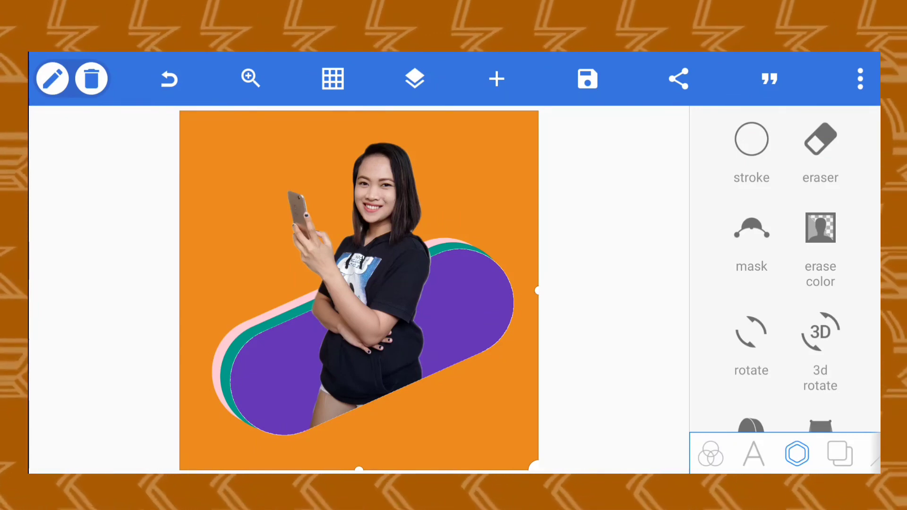
pyautogui.click(679, 79)
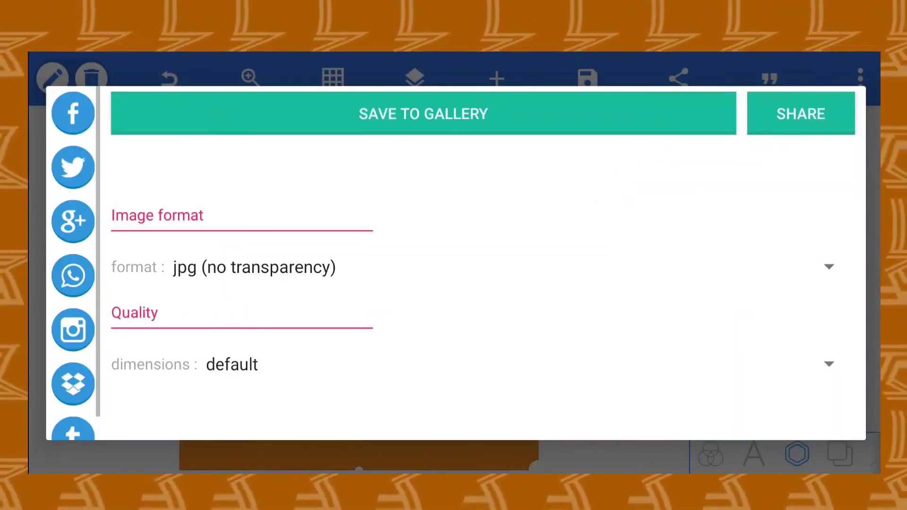
pyautogui.click(245, 364)
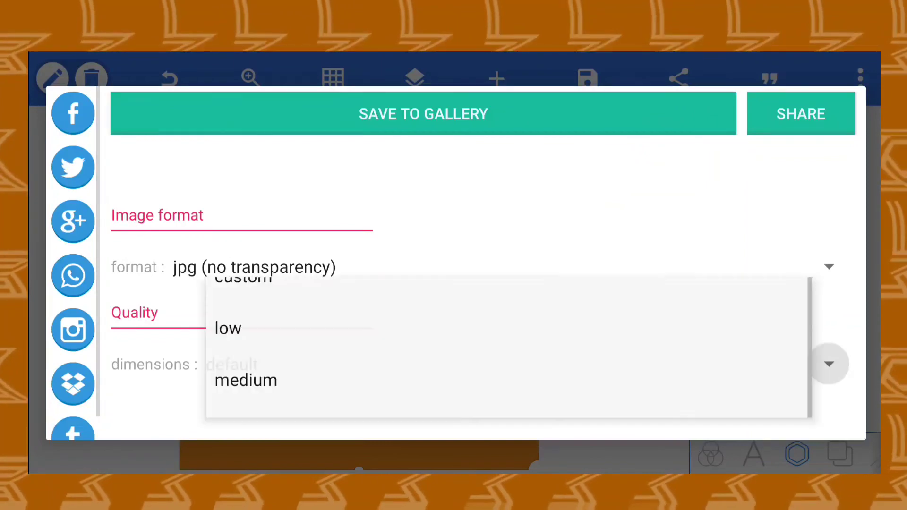
pyautogui.scroll(-1, 473, 307)
pyautogui.click(222, 448)
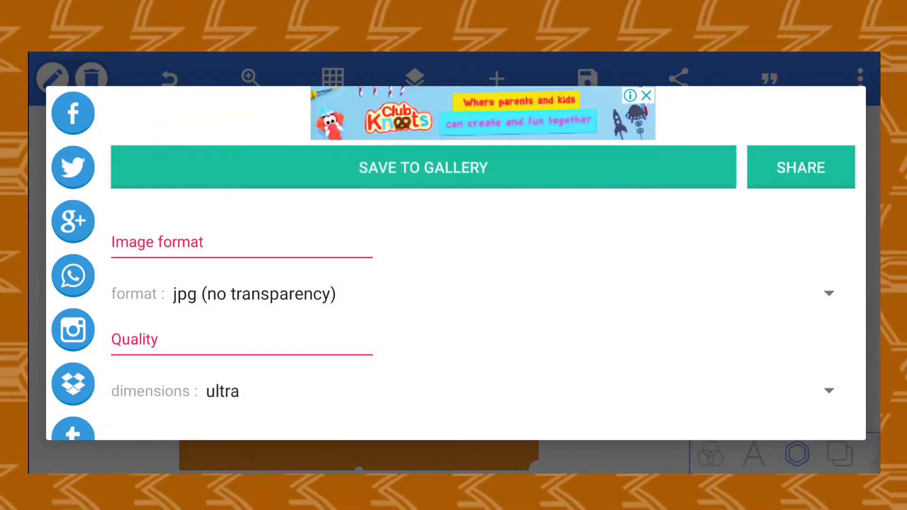